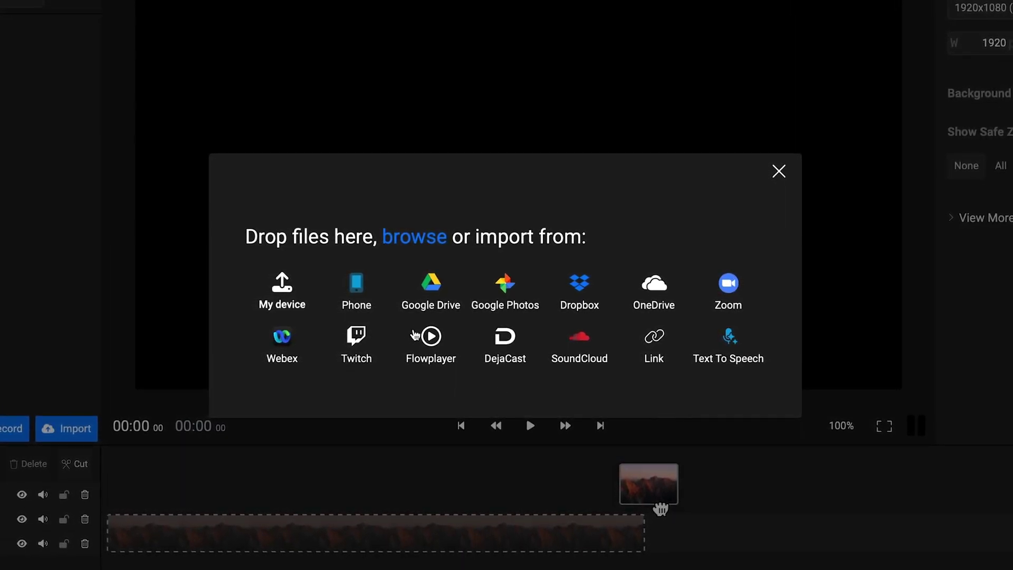
Browse the Phone and Twitch import sources, then choose importing from a web link
{"action": "left_click", "coordinate": [356, 290]}
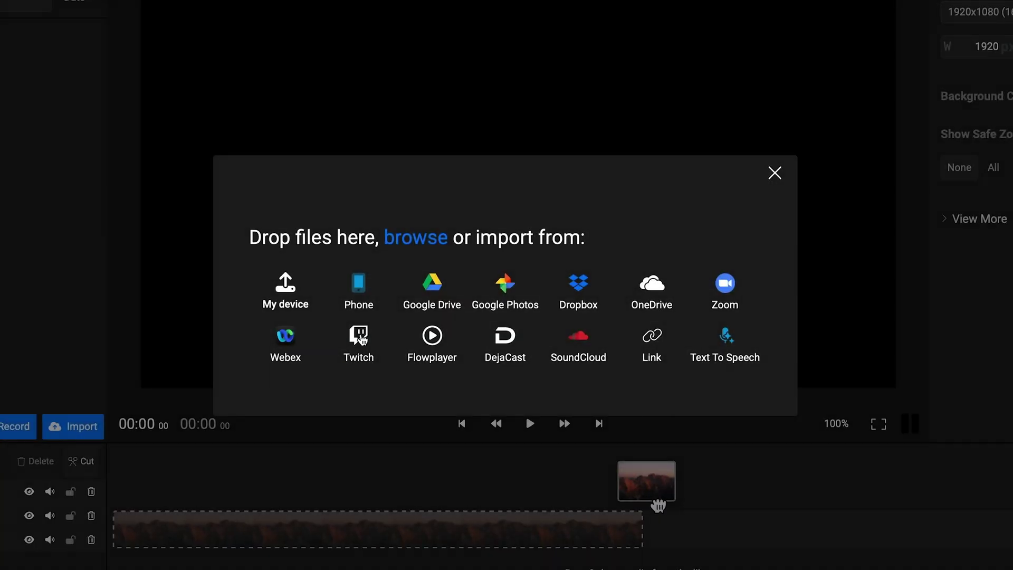
{"action": "left_click", "coordinate": [356, 336]}
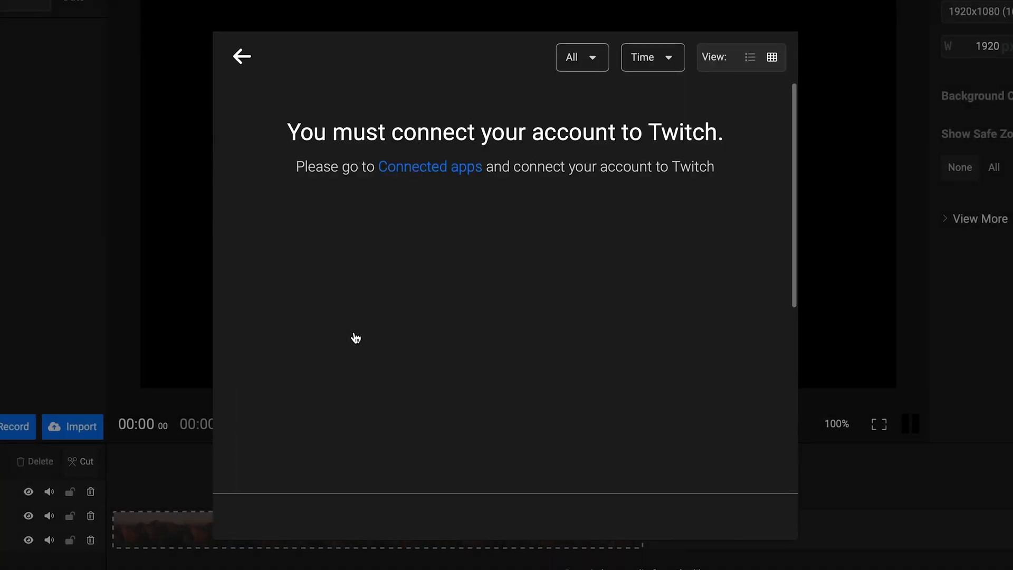
{"action": "left_click", "coordinate": [236, 63]}
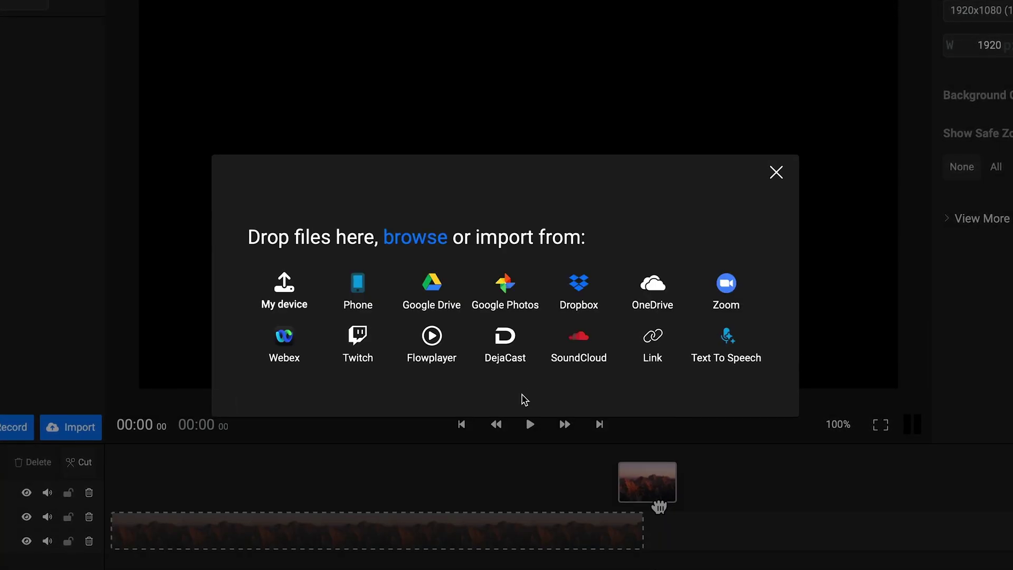
{"action": "left_click", "coordinate": [647, 342]}
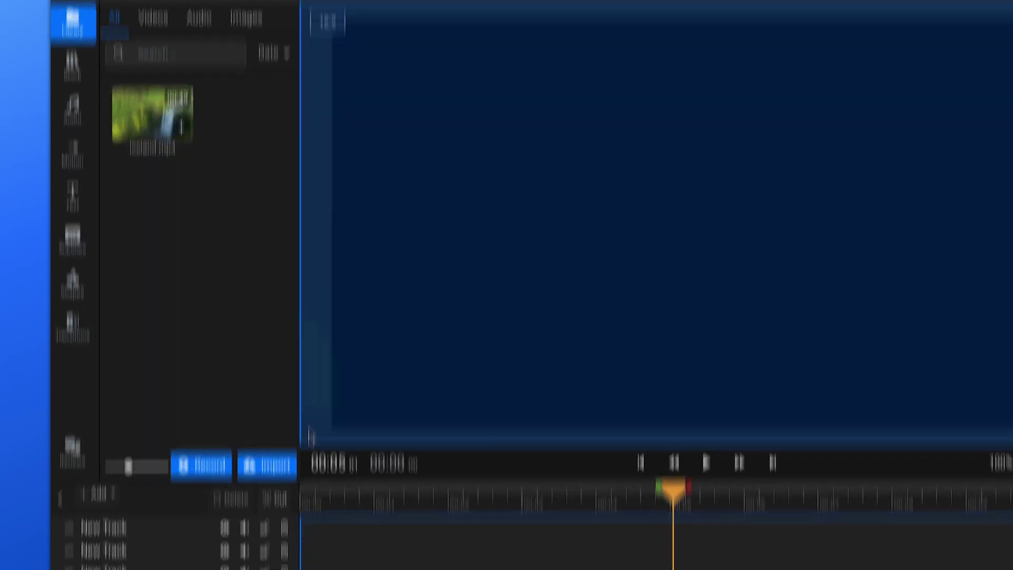
Place Iceland.mp4 on track 1, split it near 00:05, and reposition the second piece
{"action": "left_click_drag", "start_coordinate": [317, 374], "coordinate": [317, 376]}
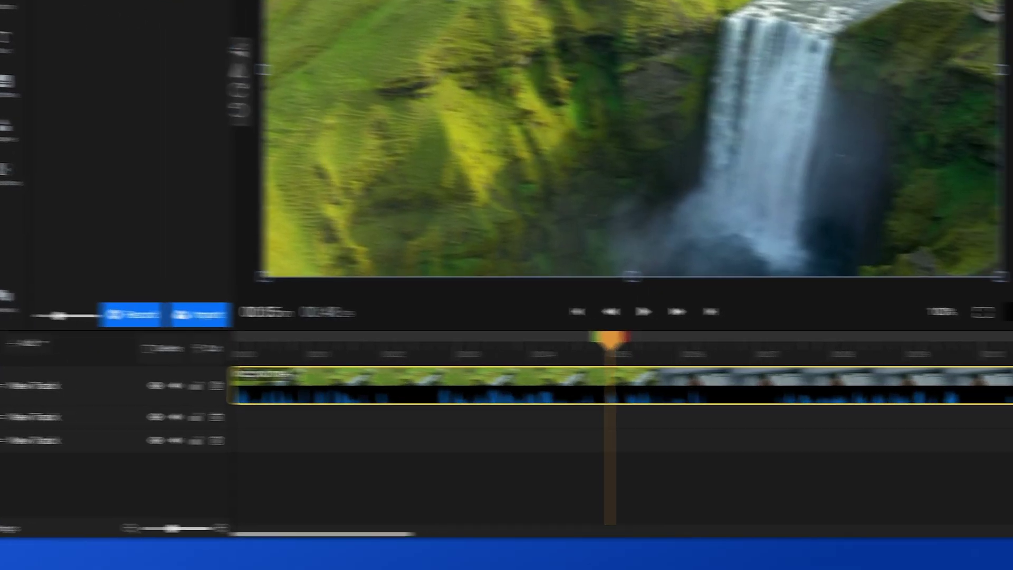
{"action": "left_click", "coordinate": [644, 342]}
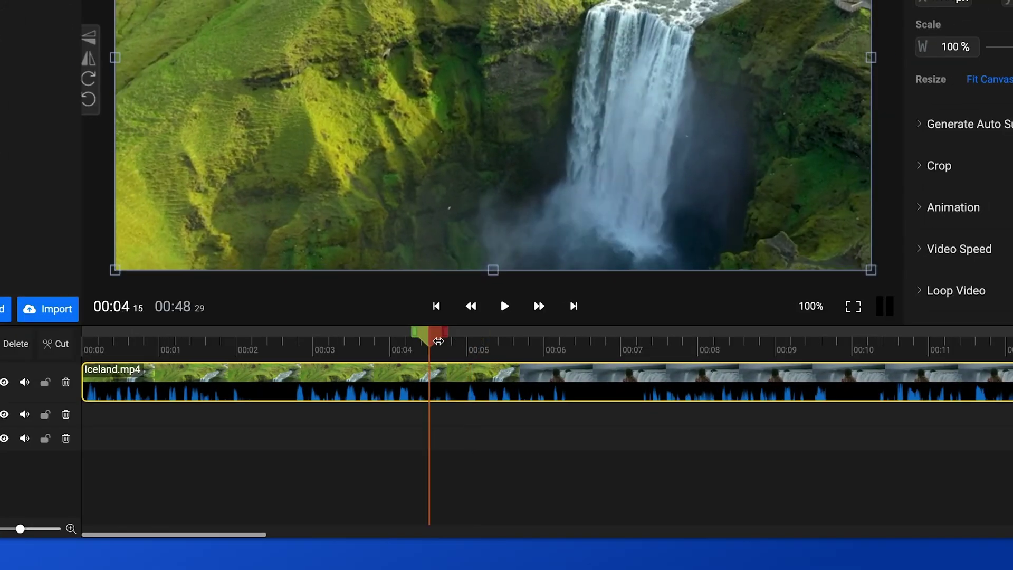
{"action": "mouse_move", "coordinate": [438, 341]}
{"action": "left_mouse_down"}
{"action": "mouse_move", "coordinate": [481, 342]}
{"action": "mouse_move", "coordinate": [473, 345]}
{"action": "left_mouse_up"}
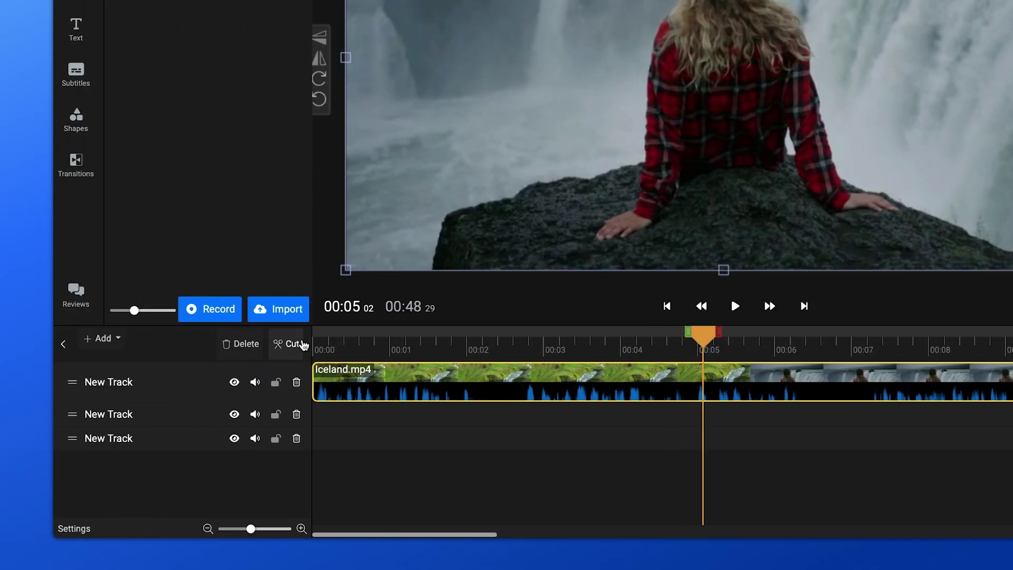
{"action": "left_click", "coordinate": [303, 345]}
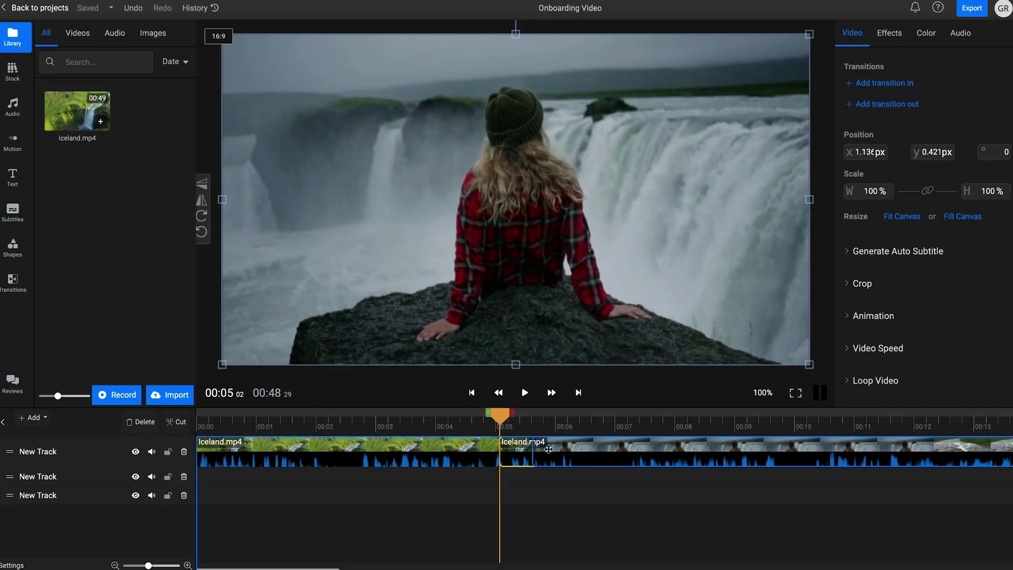
{"action": "mouse_move", "coordinate": [548, 449]}
{"action": "left_mouse_down"}
{"action": "mouse_move", "coordinate": [560, 450]}
{"action": "mouse_move", "coordinate": [534, 449]}
{"action": "mouse_move", "coordinate": [573, 450]}
{"action": "mouse_move", "coordinate": [486, 447]}
{"action": "left_mouse_up"}
{"action": "left_click_drag", "start_coordinate": [500, 414], "coordinate": [652, 421]}
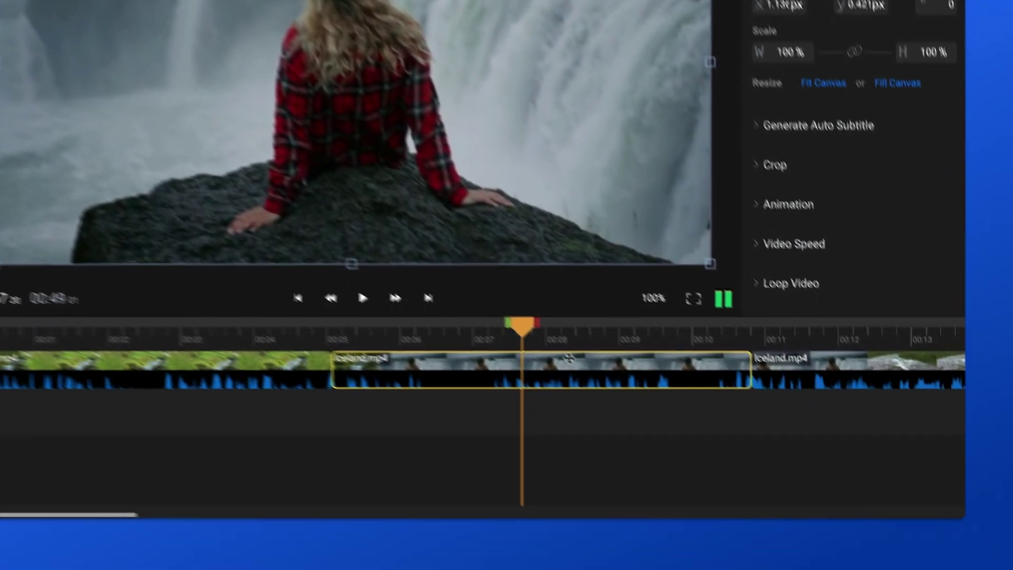
Delete the middle woman clip, undo it, then ripple delete it to close the gap
{"action": "right_click", "coordinate": [699, 459]}
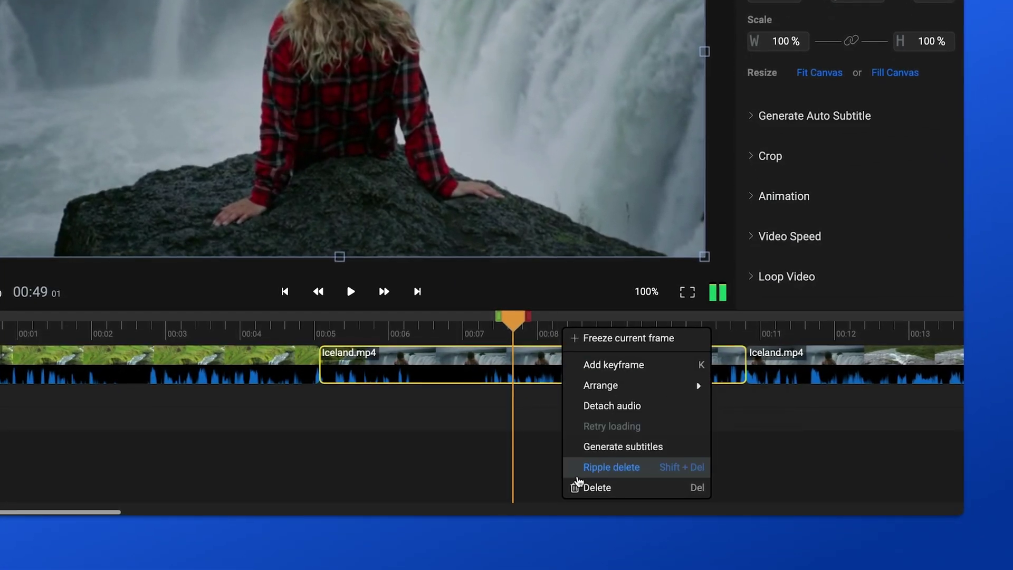
{"action": "left_click", "coordinate": [579, 486]}
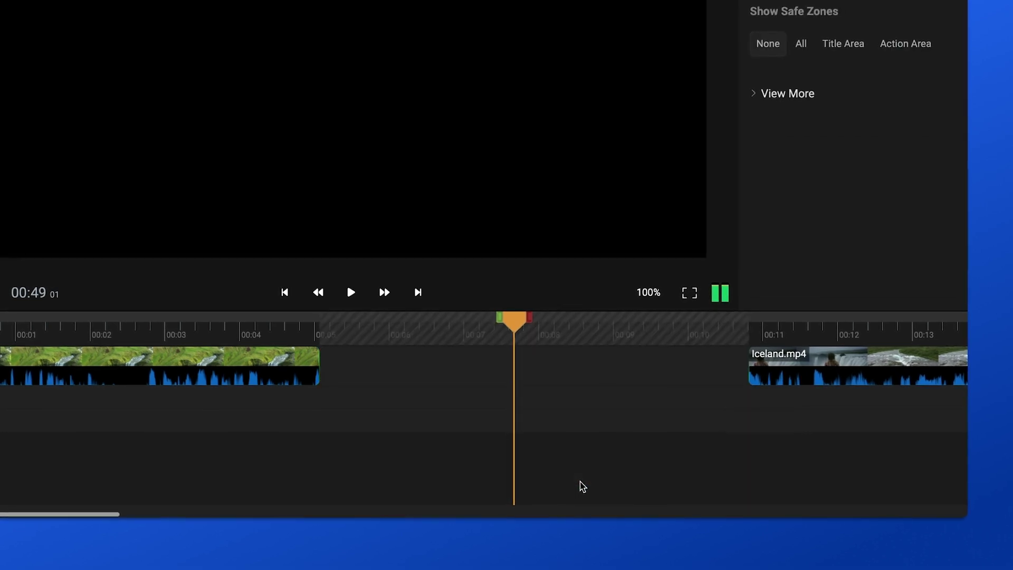
{"action": "key", "text": "ctrl+z"}
{"action": "right_click", "coordinate": [566, 369]}
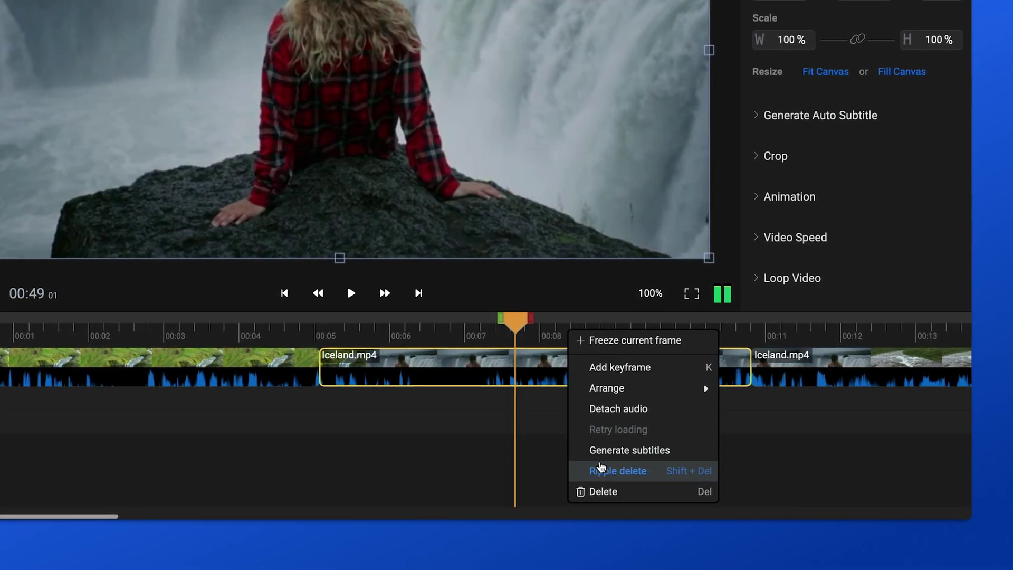
{"action": "left_click", "coordinate": [599, 471]}
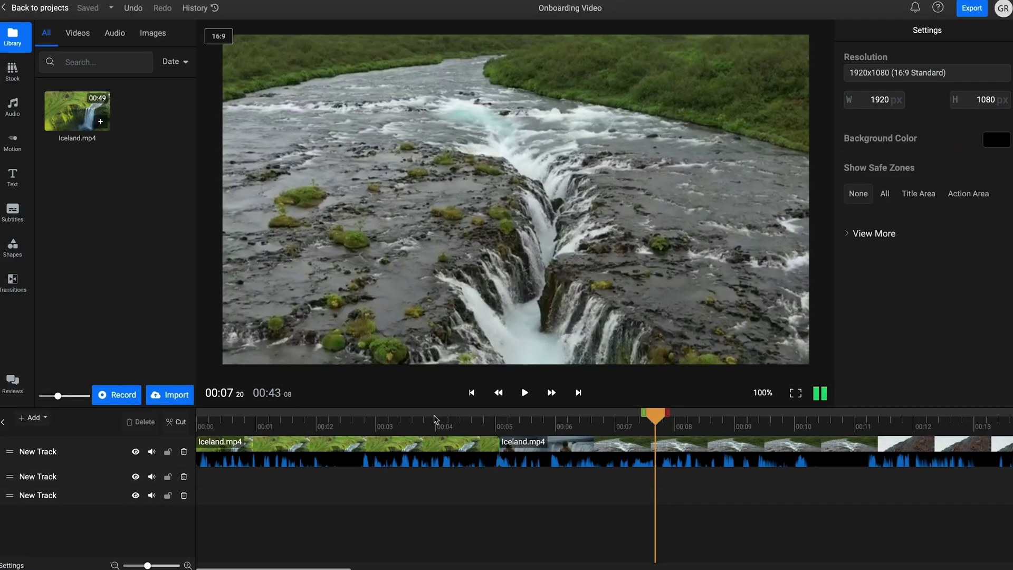
{"action": "left_click", "coordinate": [428, 420]}
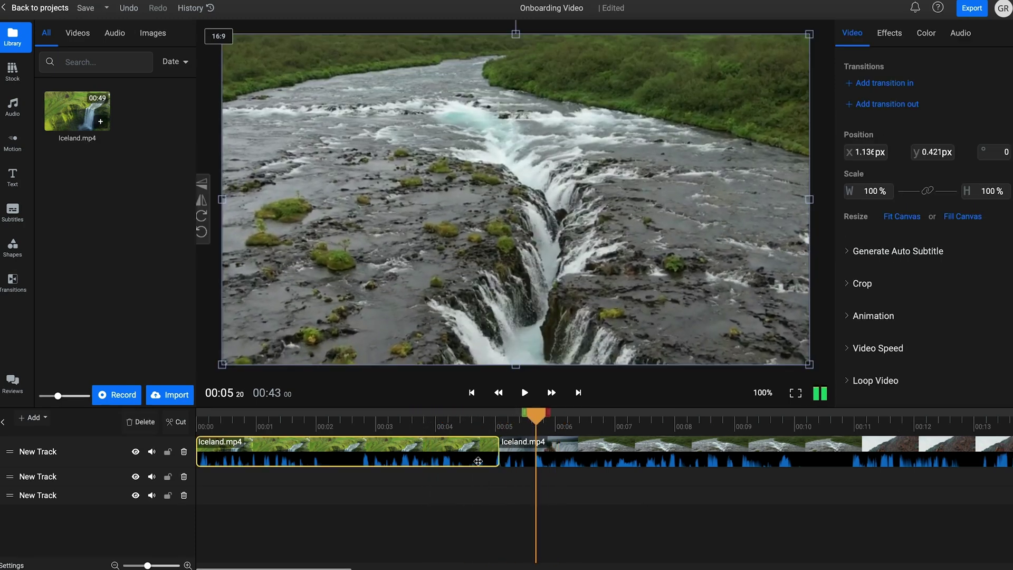
Move the first clip to track 2 and slide the second clip earlier to overlap
{"action": "left_click_drag", "start_coordinate": [349, 455], "coordinate": [348, 485]}
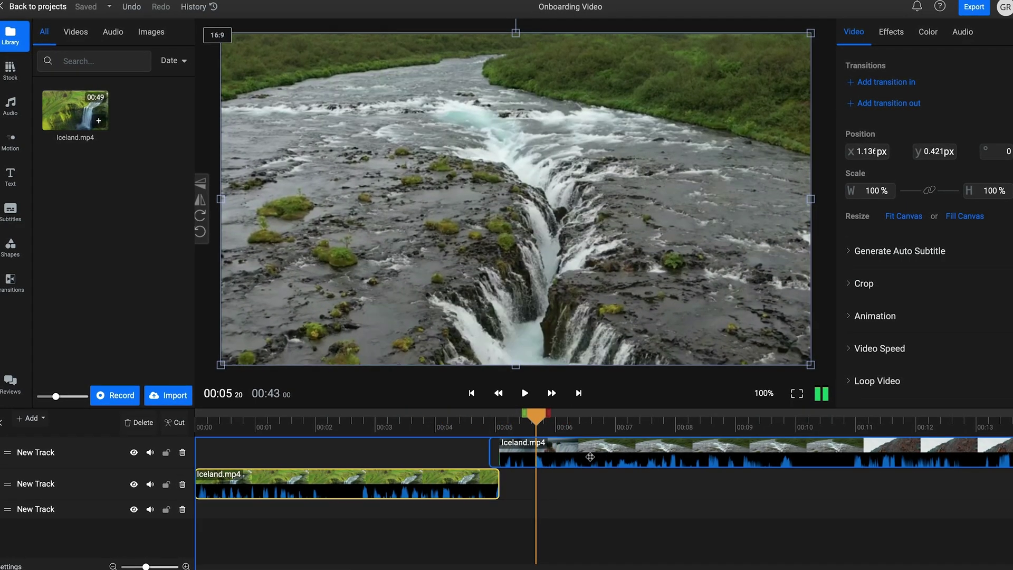
{"action": "left_click_drag", "start_coordinate": [602, 457], "coordinate": [534, 456]}
{"action": "left_click", "coordinate": [463, 428]}
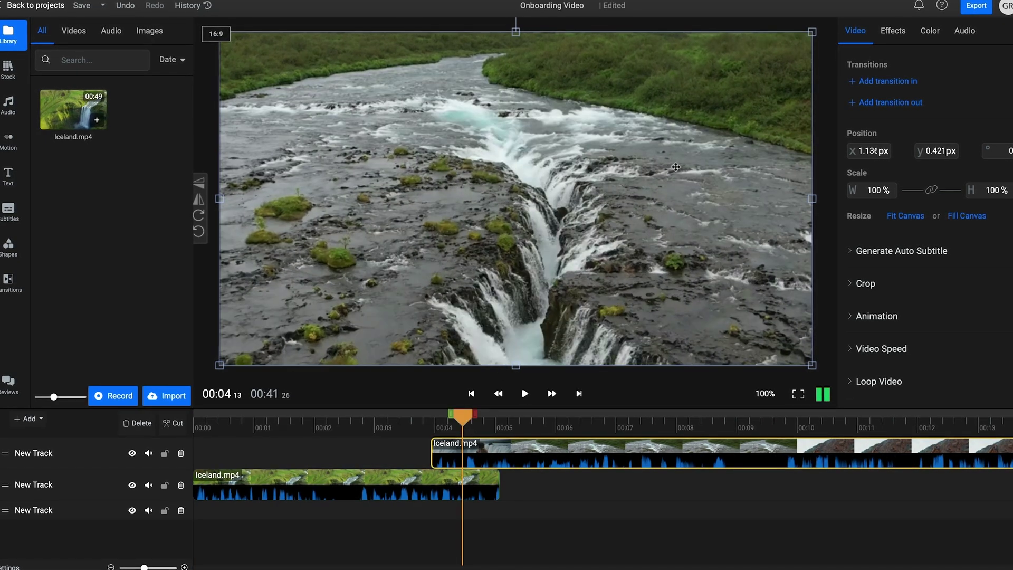
{"action": "left_click_drag", "start_coordinate": [812, 32], "coordinate": [510, 183]}
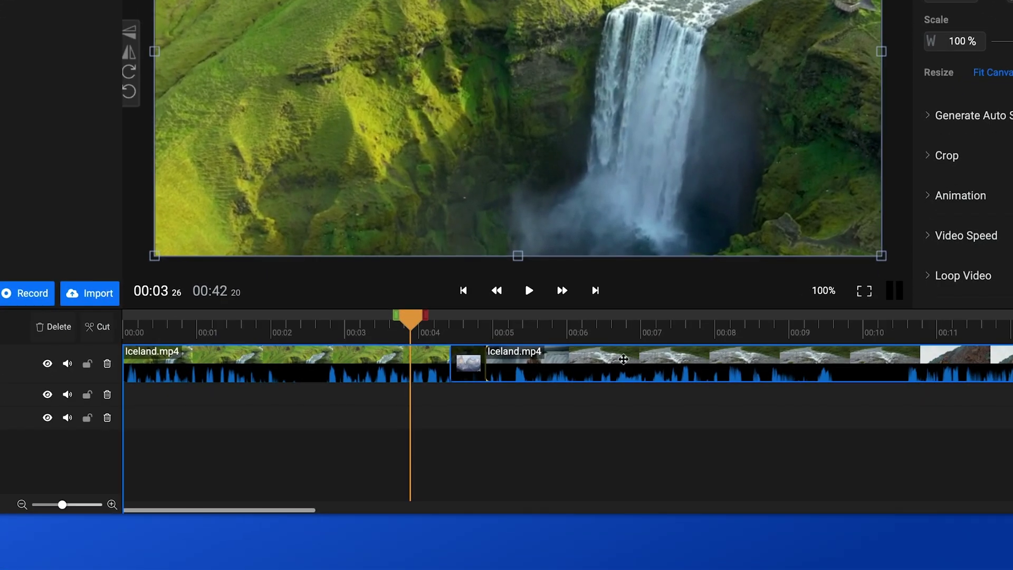
{"action": "left_click", "coordinate": [623, 360]}
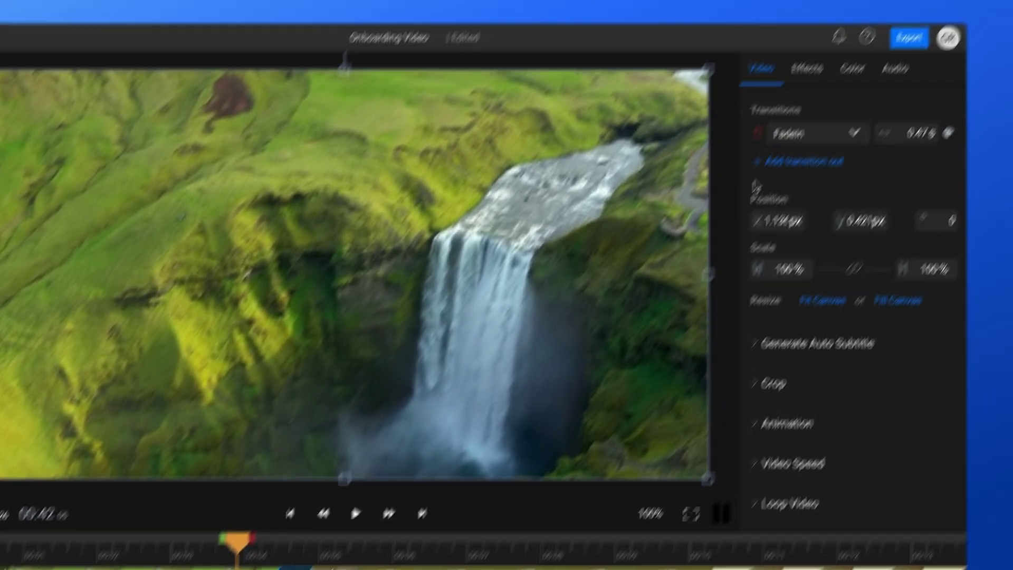
Insert a Blur transition between the two Iceland clips and shorten it
{"action": "left_click", "coordinate": [794, 144]}
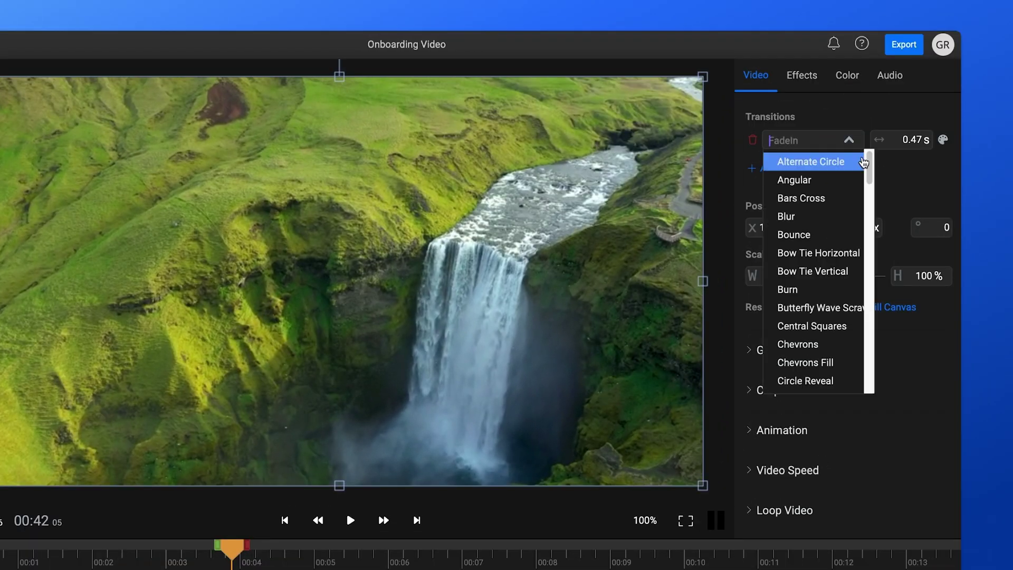
{"action": "scroll", "coordinate": [863, 162], "scroll_direction": "down", "scroll_amount": 1}
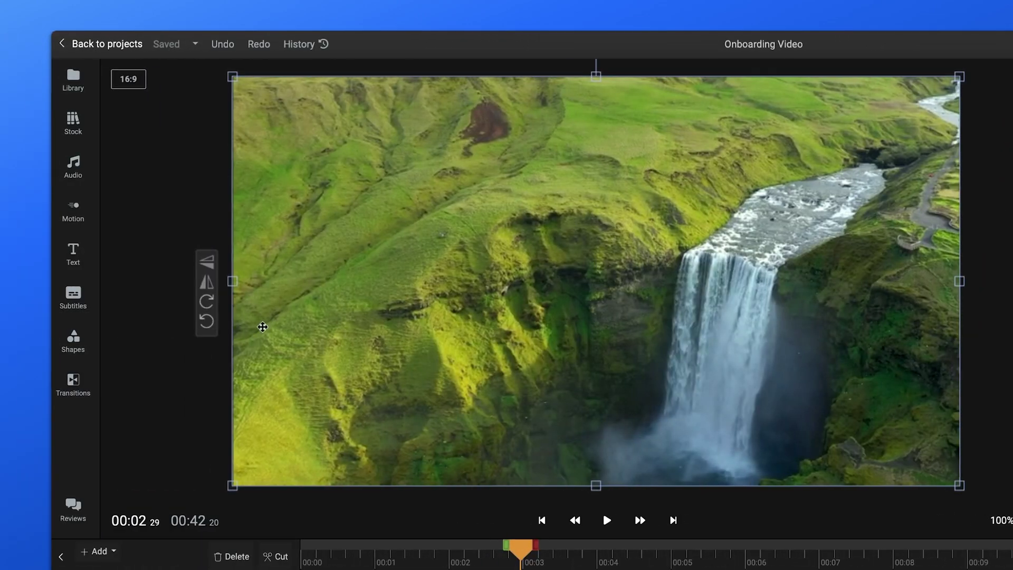
{"action": "left_click", "coordinate": [76, 382]}
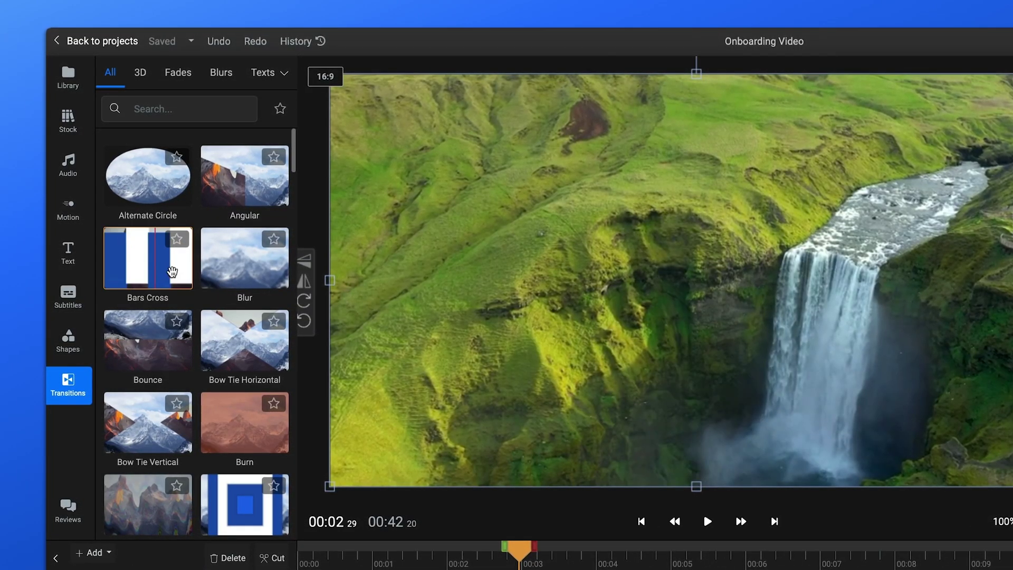
{"action": "mouse_move", "coordinate": [242, 257]}
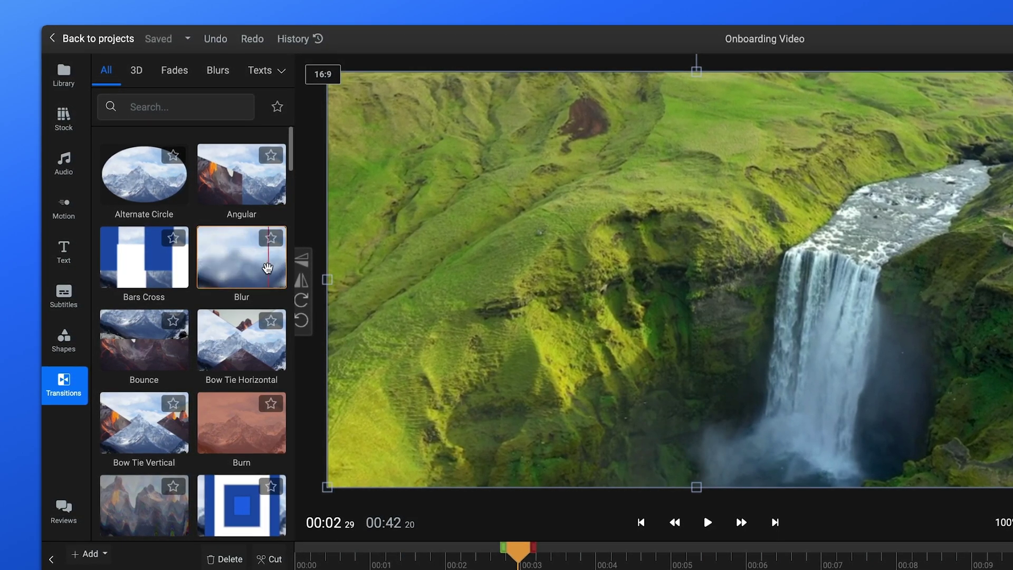
{"action": "left_click_drag", "start_coordinate": [222, 300], "coordinate": [453, 363]}
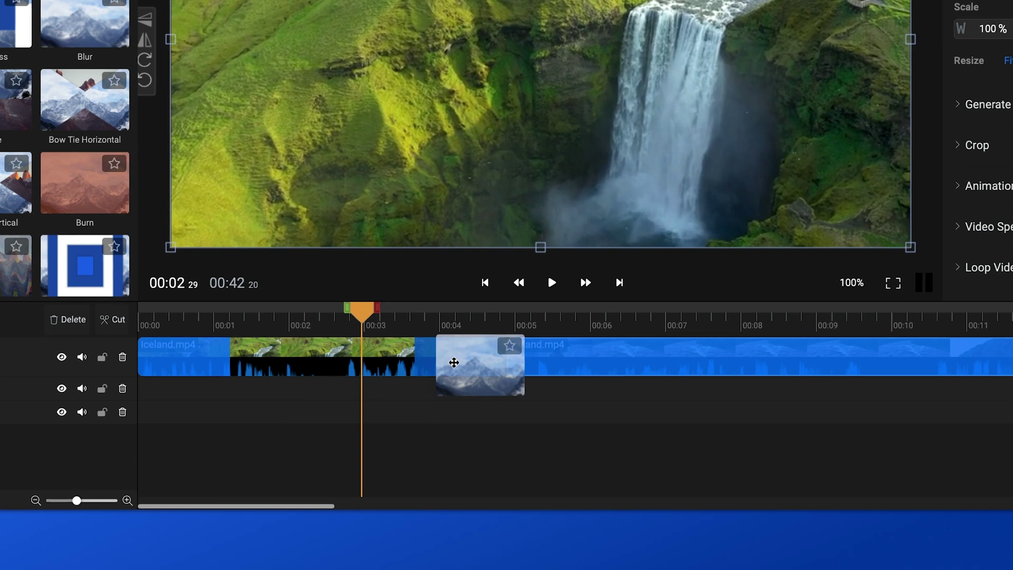
{"action": "left_click_drag", "start_coordinate": [416, 359], "coordinate": [484, 361]}
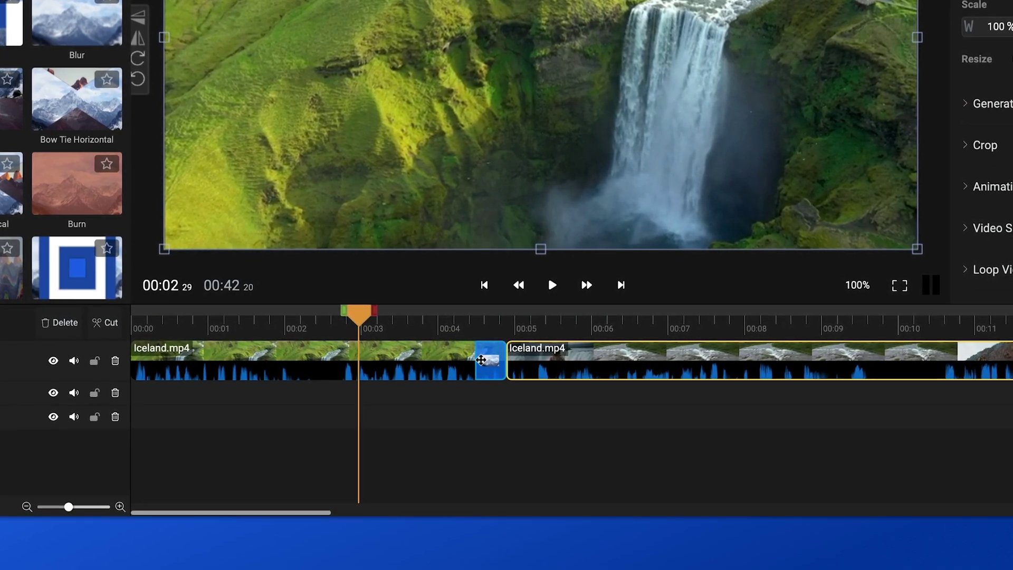
{"action": "left_click", "coordinate": [481, 361]}
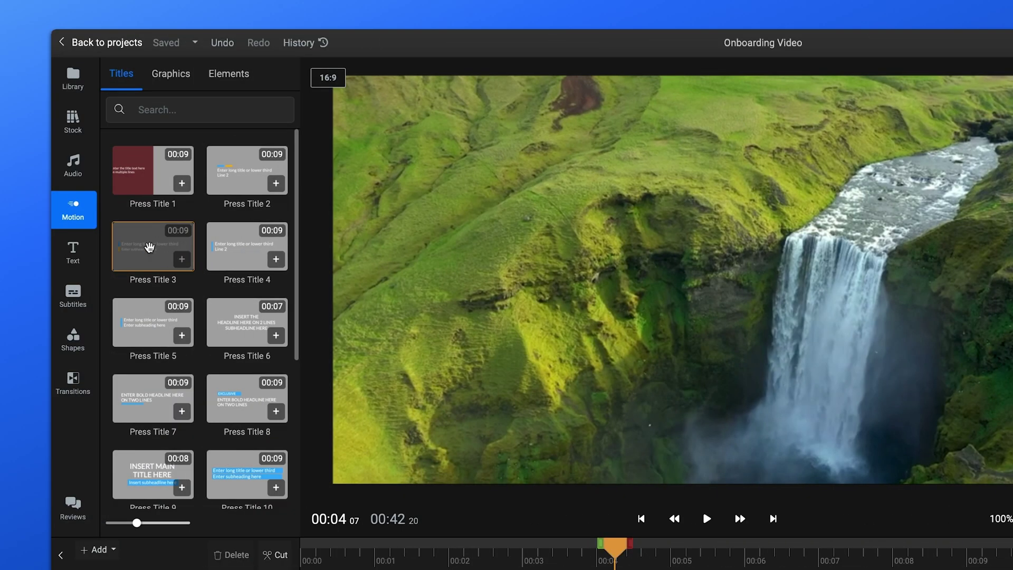
Add a Press Title 3 reading 'Iceland / Waterfalls' with green accent bars
{"action": "mouse_move", "coordinate": [150, 327]}
{"action": "left_mouse_down"}
{"action": "mouse_move", "coordinate": [371, 383]}
{"action": "mouse_move", "coordinate": [359, 381]}
{"action": "left_mouse_up"}
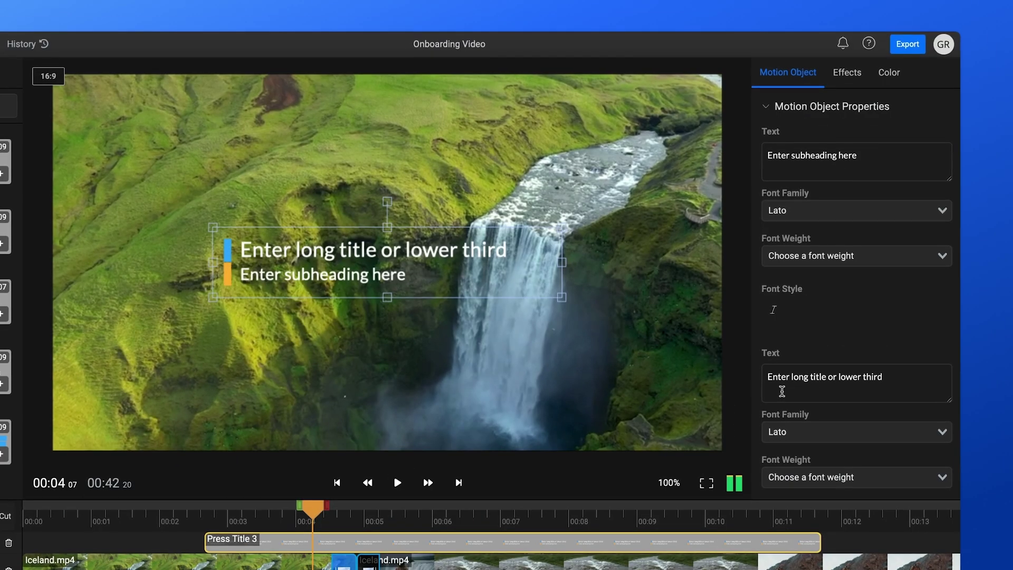
{"action": "triple_click", "coordinate": [790, 381]}
{"action": "type", "text": "Ice"}
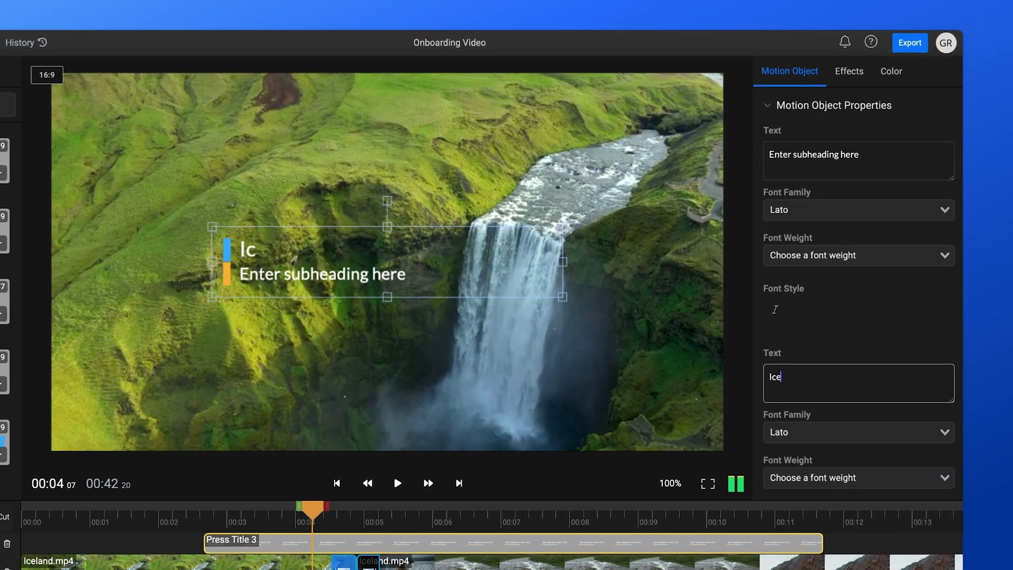
{"action": "left_click", "coordinate": [458, 111]}
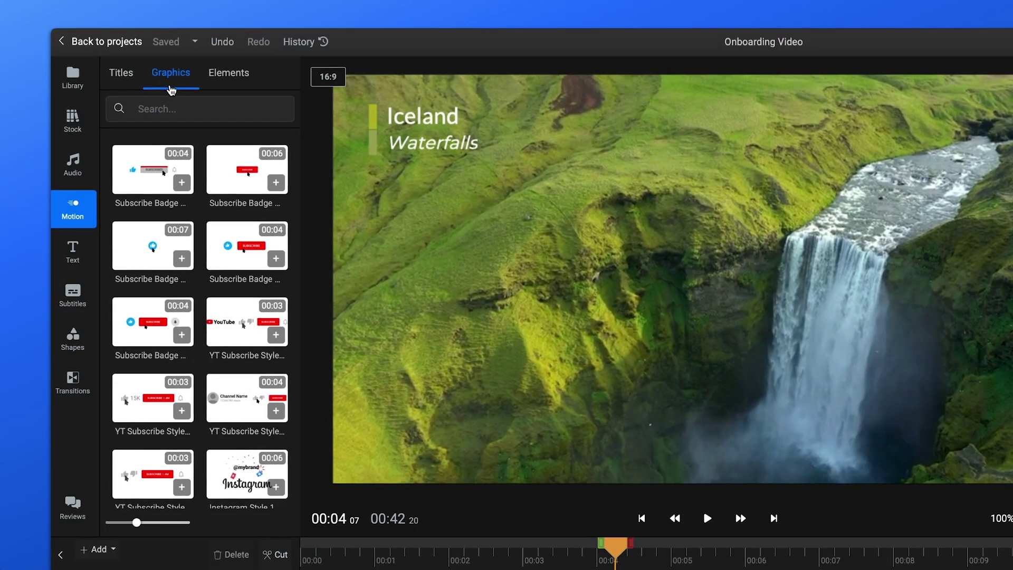
{"action": "scroll", "coordinate": [292, 186], "scroll_direction": "down", "scroll_amount": 2}
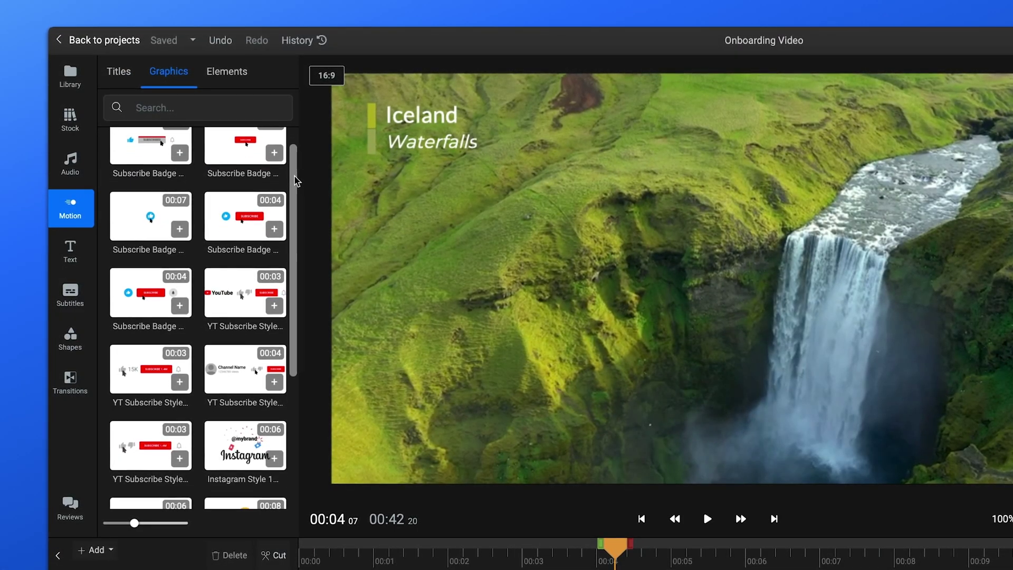
{"action": "scroll", "coordinate": [290, 199], "scroll_direction": "down", "scroll_amount": 2}
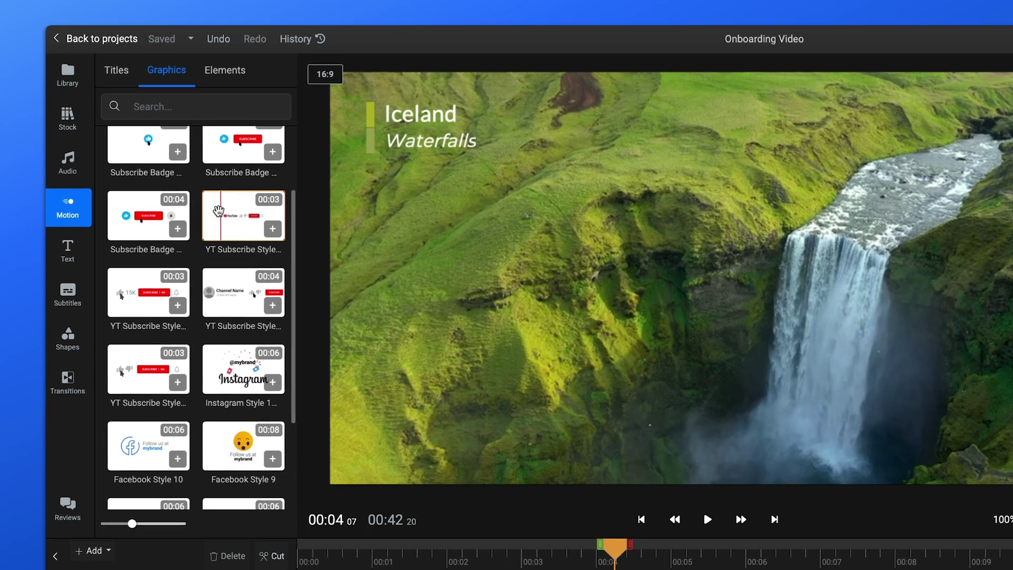
{"action": "mouse_move", "coordinate": [245, 369]}
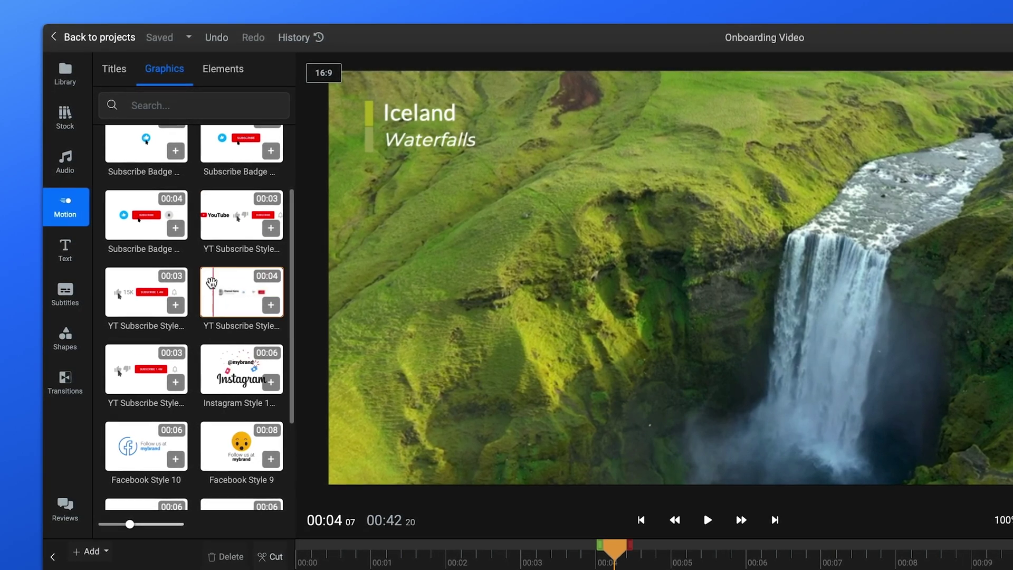
{"action": "left_click", "coordinate": [227, 70]}
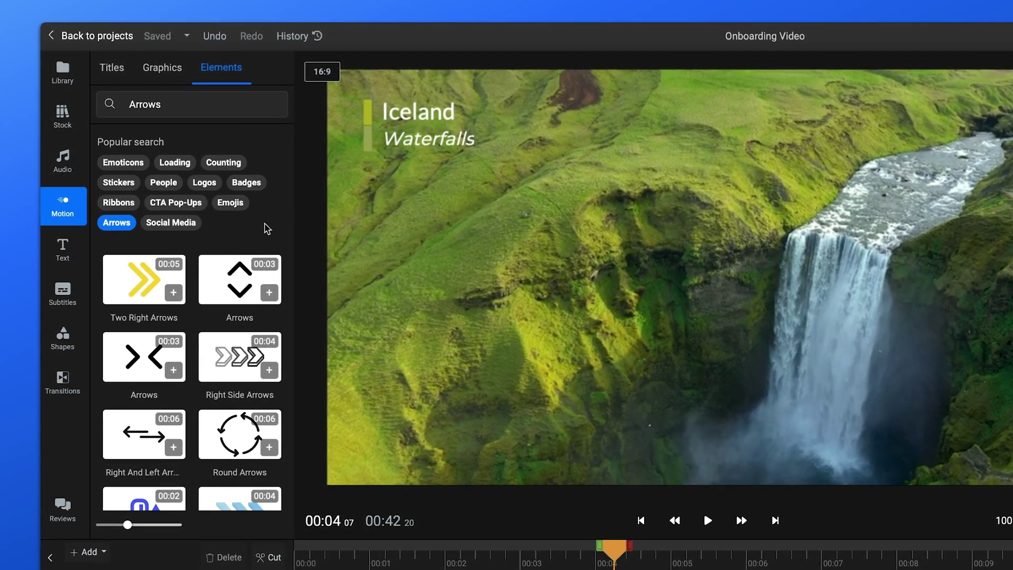
{"action": "left_click", "coordinate": [178, 225]}
{"action": "left_click", "coordinate": [174, 204]}
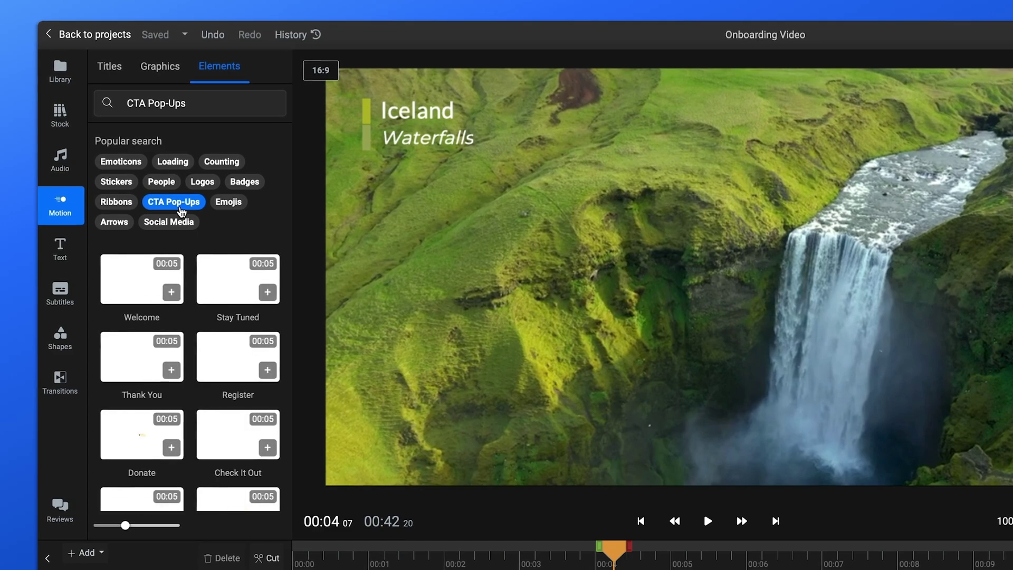
{"action": "left_click", "coordinate": [229, 204]}
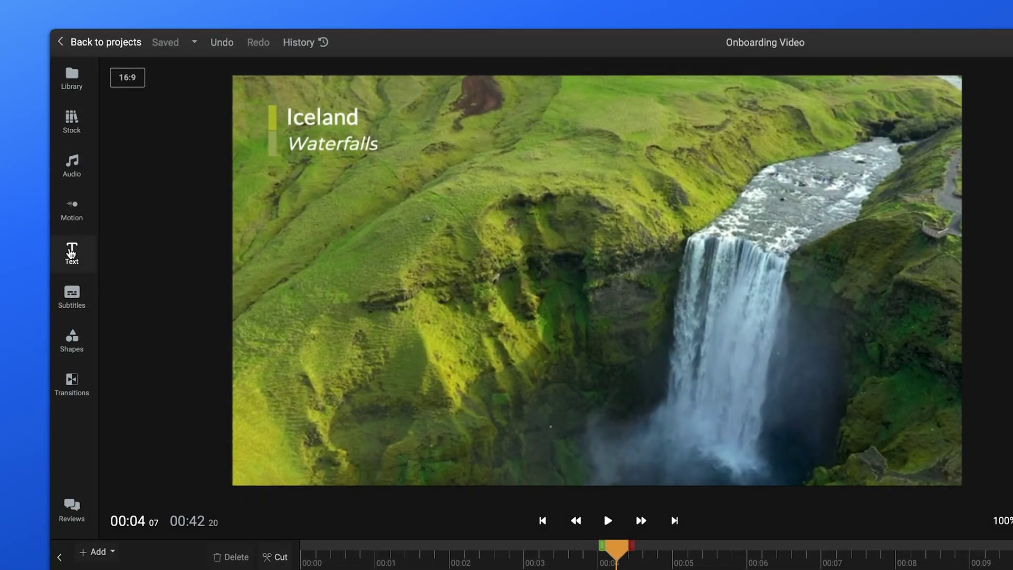
Add a Headline Title text and switch its font to Montserrat
{"action": "left_click", "coordinate": [71, 252]}
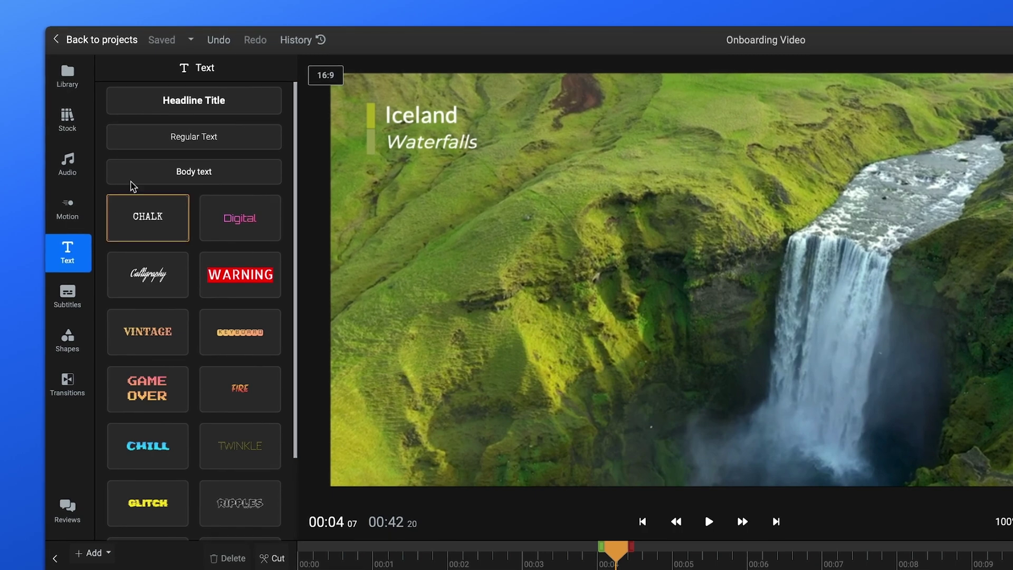
{"action": "left_click", "coordinate": [205, 102]}
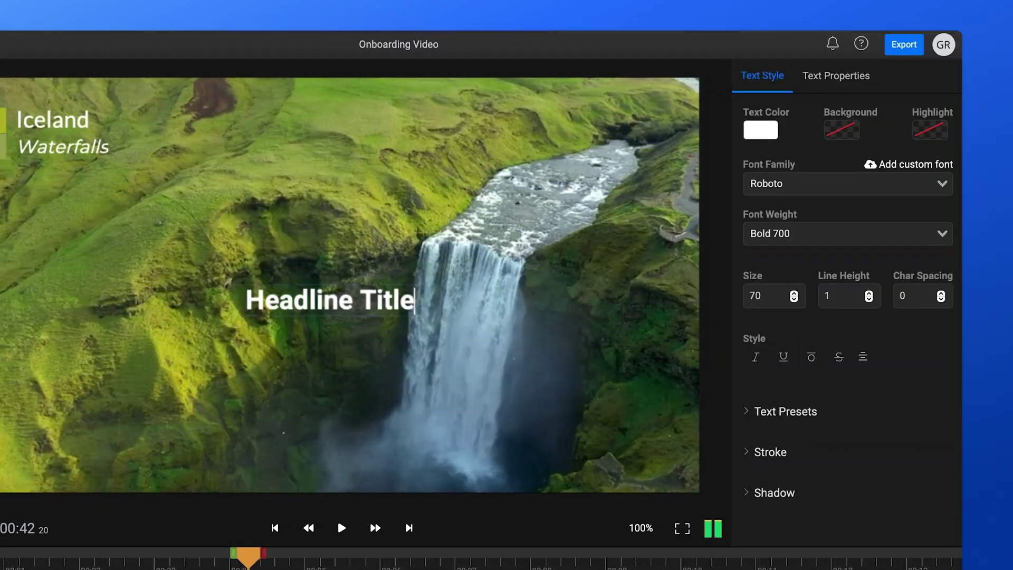
{"action": "left_click", "coordinate": [847, 183]}
{"action": "left_click", "coordinate": [819, 261]}
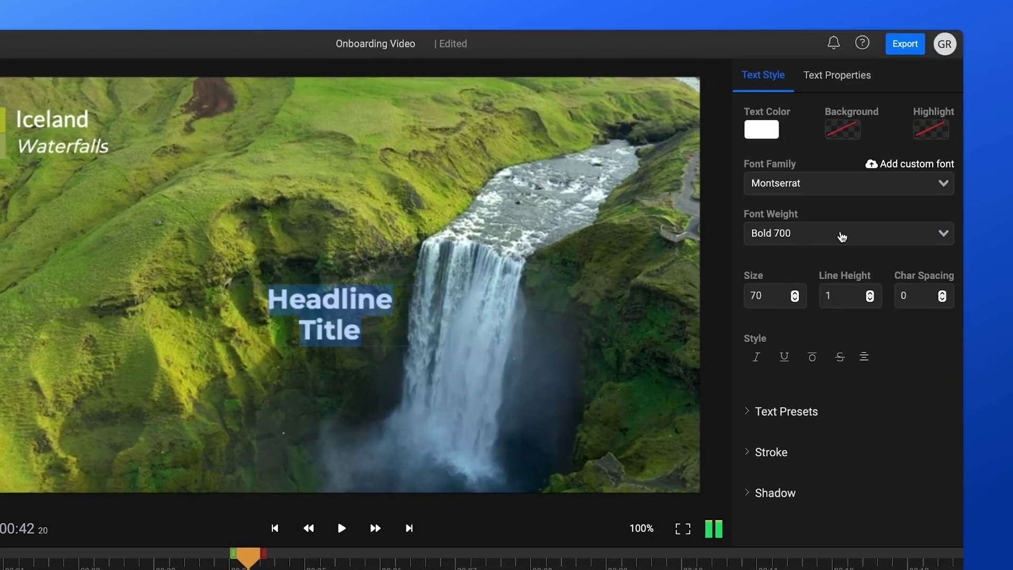
Give the headline Regular 400 weight, size 90, and underline
{"action": "left_click", "coordinate": [841, 236]}
{"action": "left_click", "coordinate": [832, 312]}
{"action": "double_click", "coordinate": [782, 295]}
{"action": "type", "text": "90"}
{"action": "left_click", "coordinate": [785, 356]}
{"action": "left_click", "coordinate": [789, 411]}
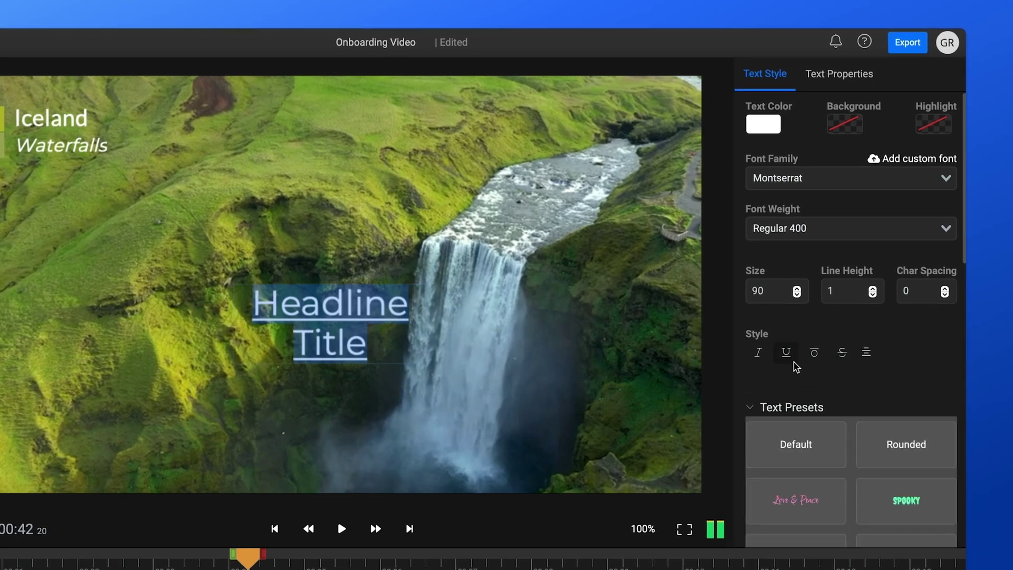
{"action": "scroll", "coordinate": [799, 333], "scroll_direction": "down", "scroll_amount": 1}
{"action": "scroll", "coordinate": [802, 306], "scroll_direction": "down", "scroll_amount": 1}
{"action": "scroll", "coordinate": [803, 305], "scroll_direction": "down", "scroll_amount": 2}
{"action": "scroll", "coordinate": [804, 307], "scroll_direction": "down", "scroll_amount": 1}
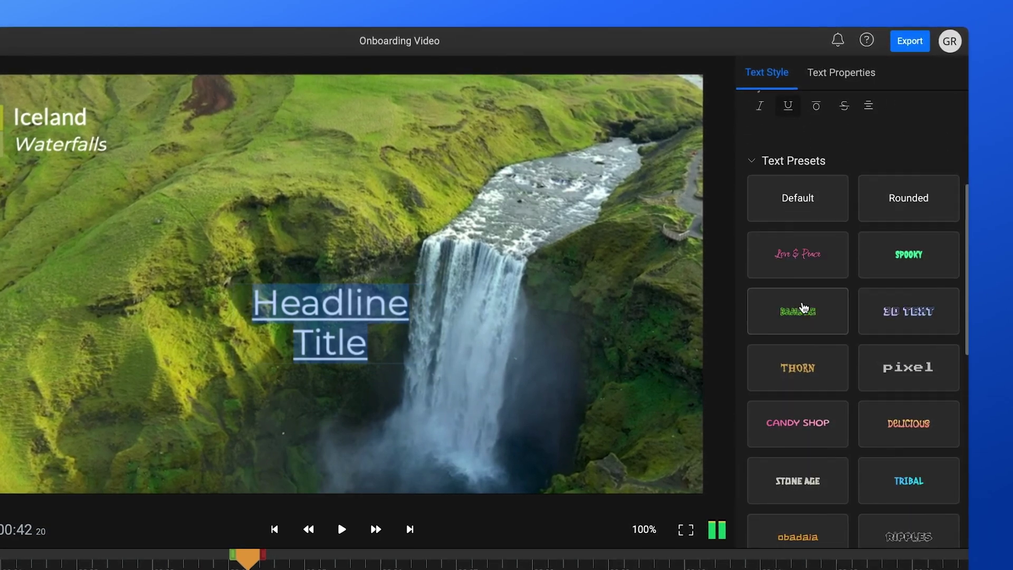
{"action": "scroll", "coordinate": [855, 341], "scroll_direction": "down", "scroll_amount": 2}
{"action": "scroll", "coordinate": [853, 342], "scroll_direction": "down", "scroll_amount": 1}
{"action": "scroll", "coordinate": [854, 339], "scroll_direction": "down", "scroll_amount": 1}
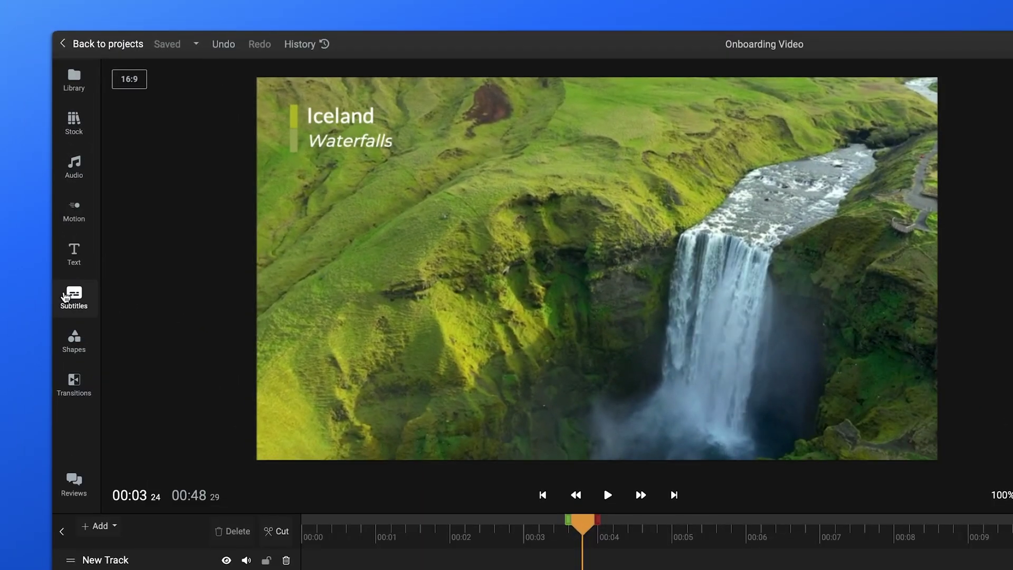
{"action": "left_click", "coordinate": [65, 297]}
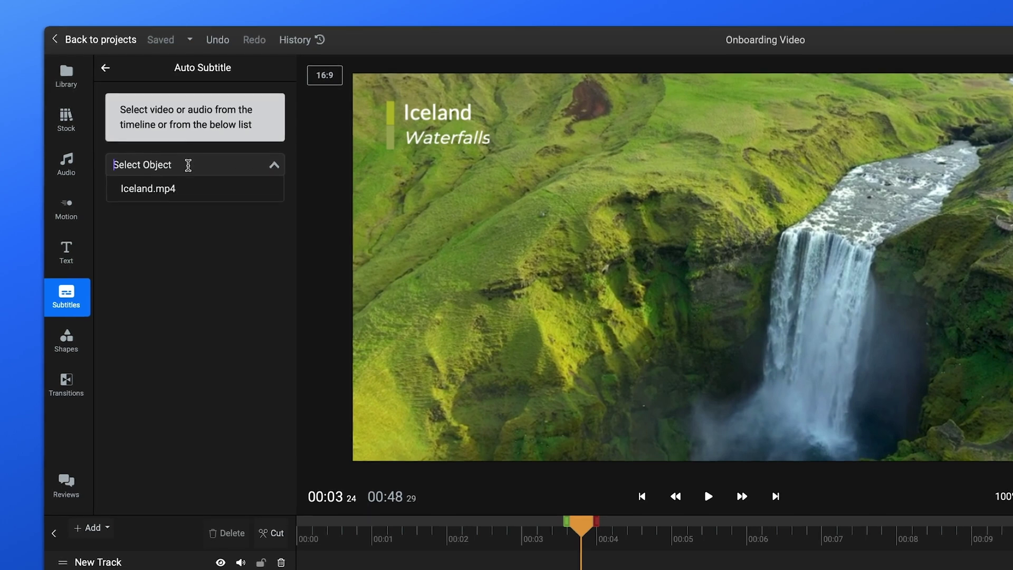
Auto-generate timed subtitles for the Iceland.mp4 clip
{"action": "left_click", "coordinate": [190, 188]}
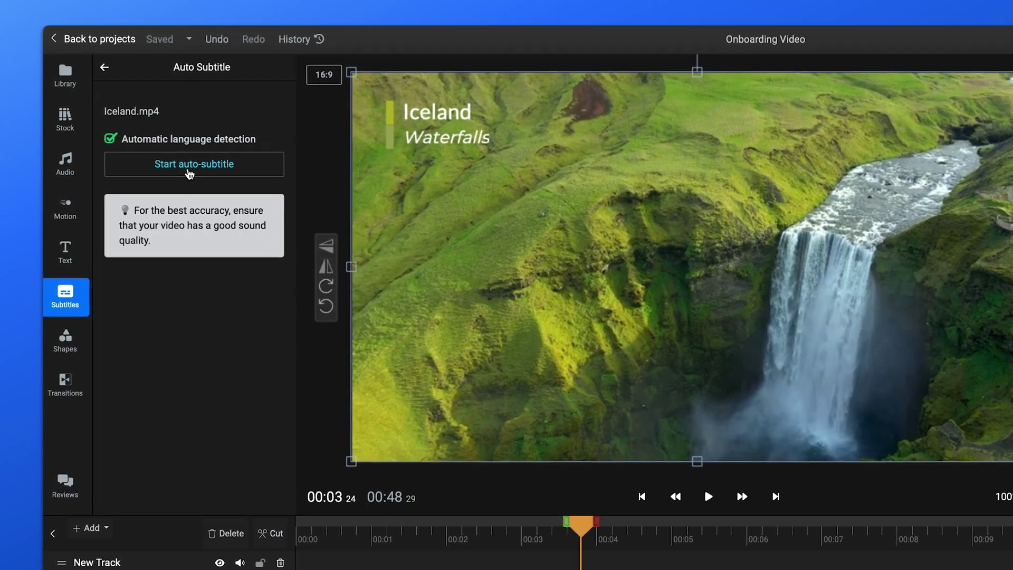
{"action": "left_click", "coordinate": [188, 169]}
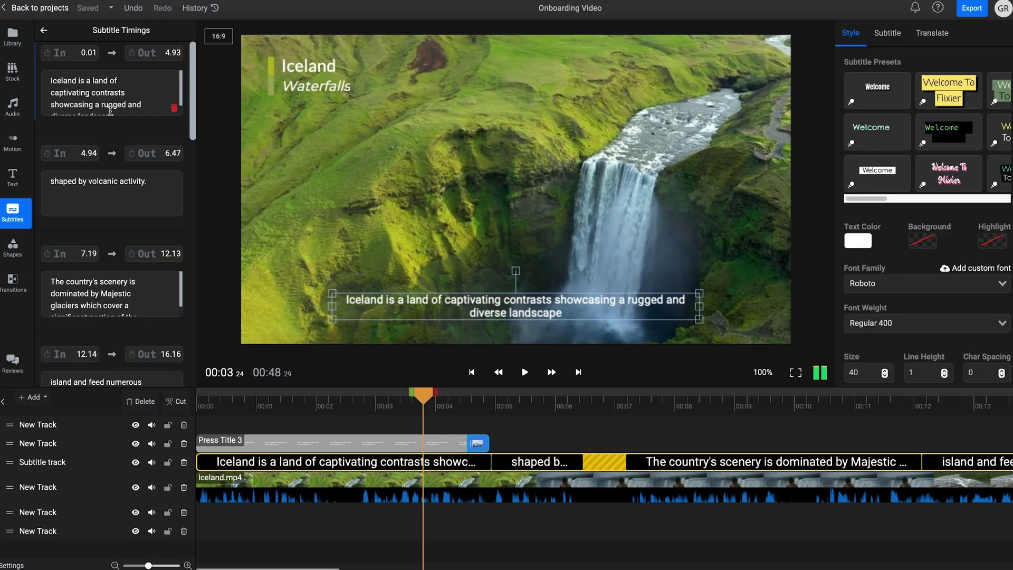
Set the subtitles to Montserrat size 35 and apply the Word Color effect
{"action": "left_click", "coordinate": [909, 283]}
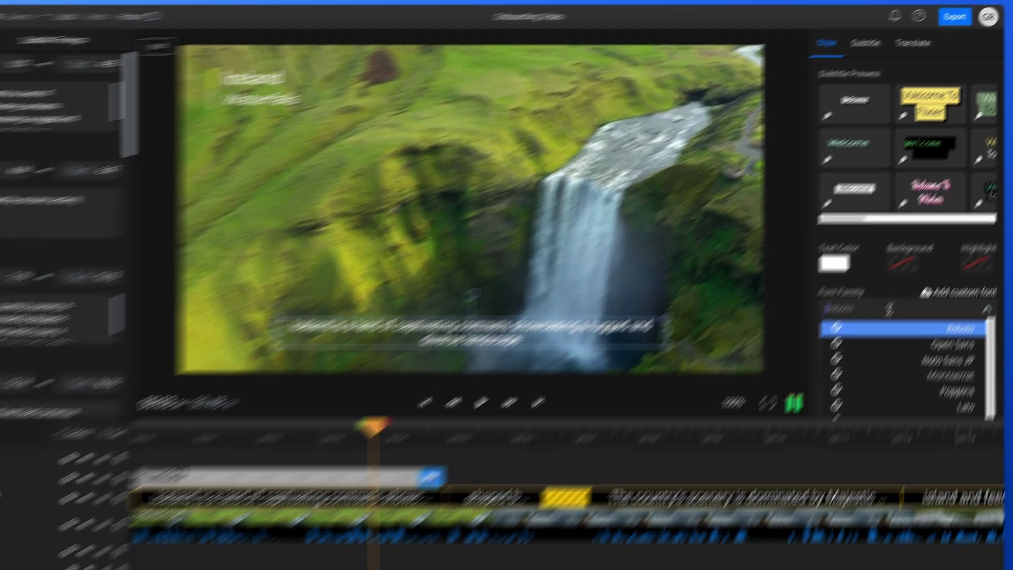
{"action": "left_click", "coordinate": [871, 328]}
{"action": "scroll", "coordinate": [887, 356], "scroll_direction": "down", "scroll_amount": 2}
{"action": "double_click", "coordinate": [856, 372]}
{"action": "type", "text": "35"}
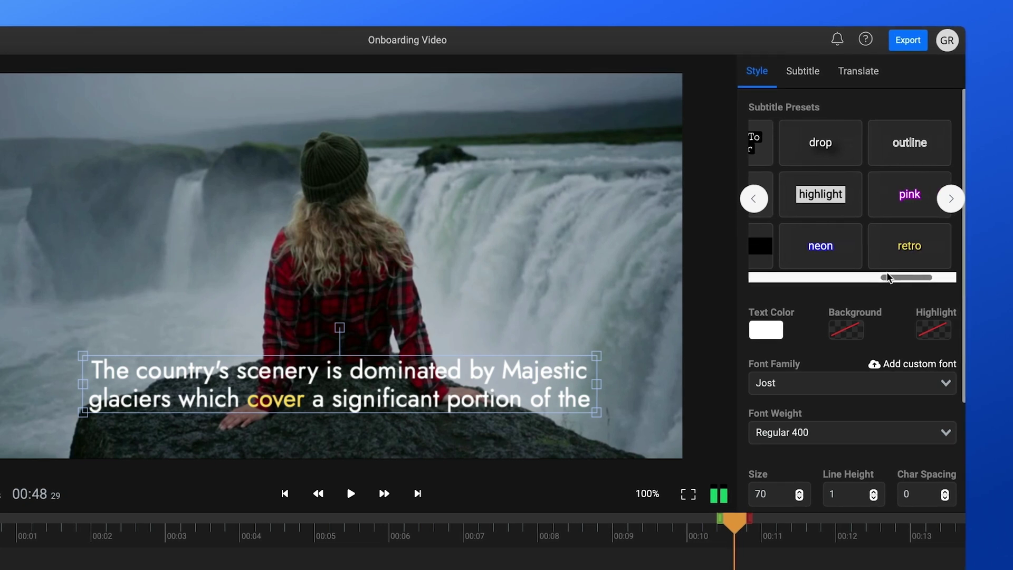
{"action": "scroll", "coordinate": [889, 277], "scroll_direction": "right", "scroll_amount": 3}
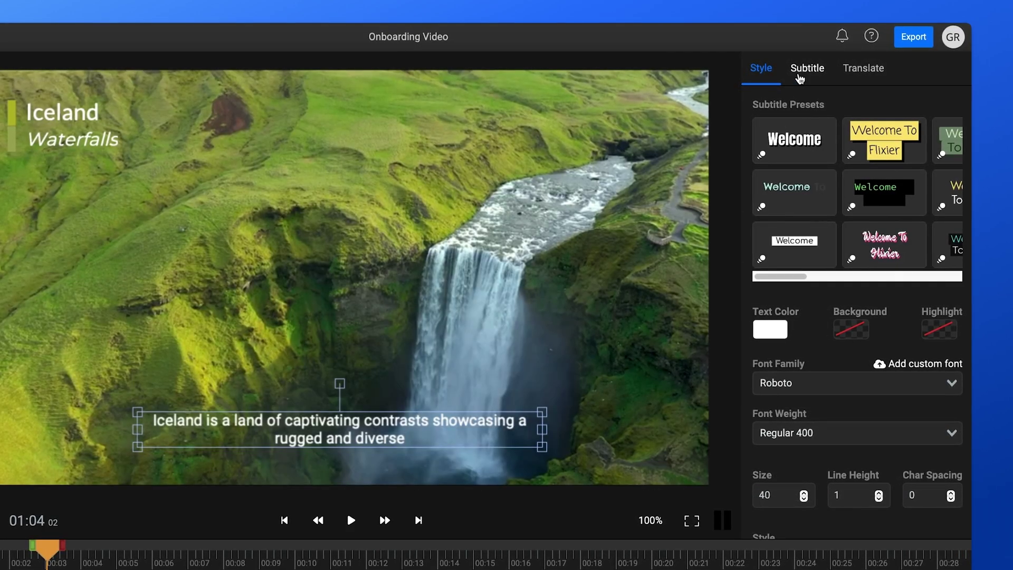
{"action": "left_click", "coordinate": [807, 78]}
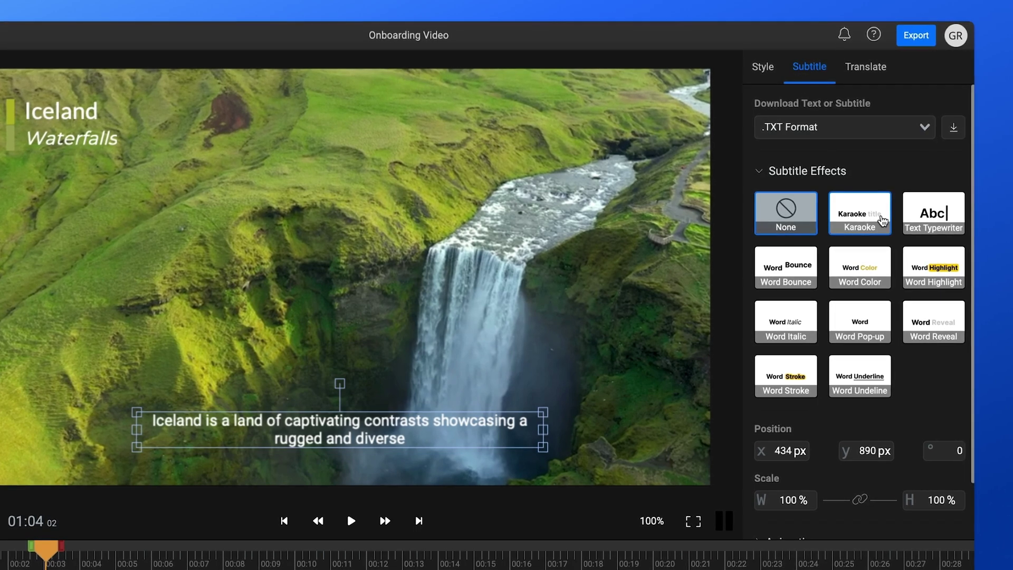
{"action": "left_click", "coordinate": [867, 268]}
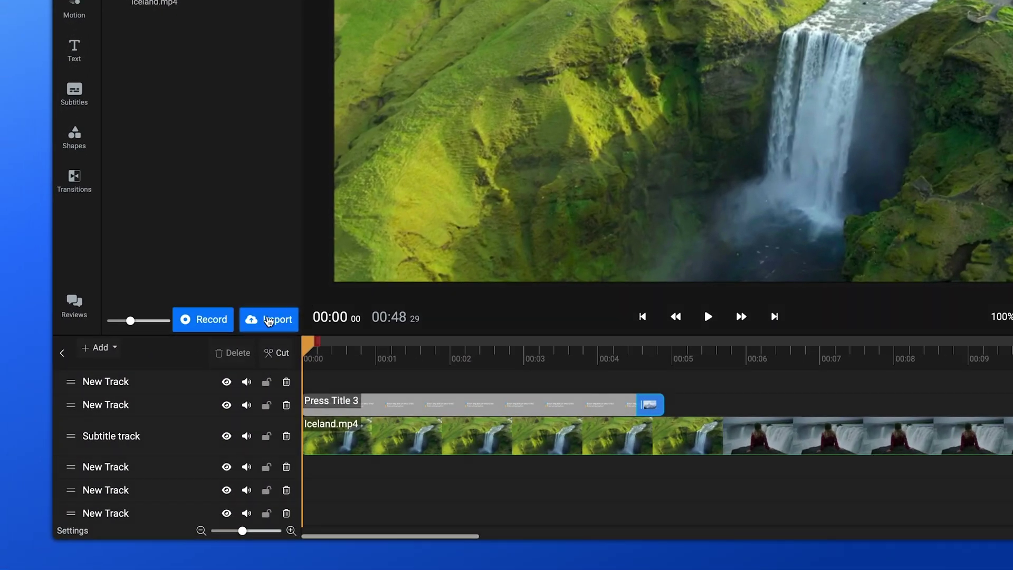
Start an AI Text to Speech voiceover with English (US) as the language
{"action": "left_click", "coordinate": [267, 320]}
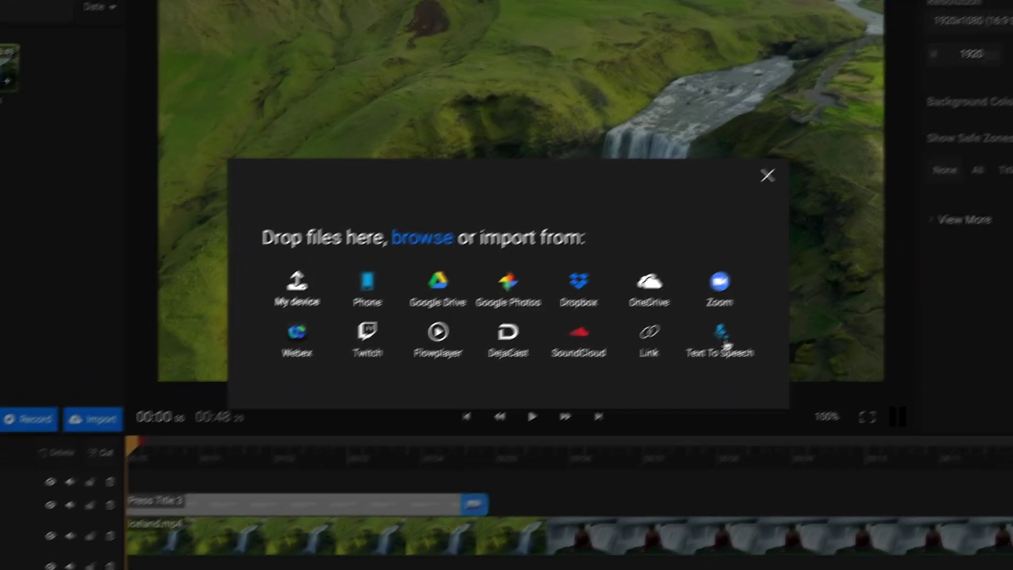
{"action": "left_click", "coordinate": [895, 233]}
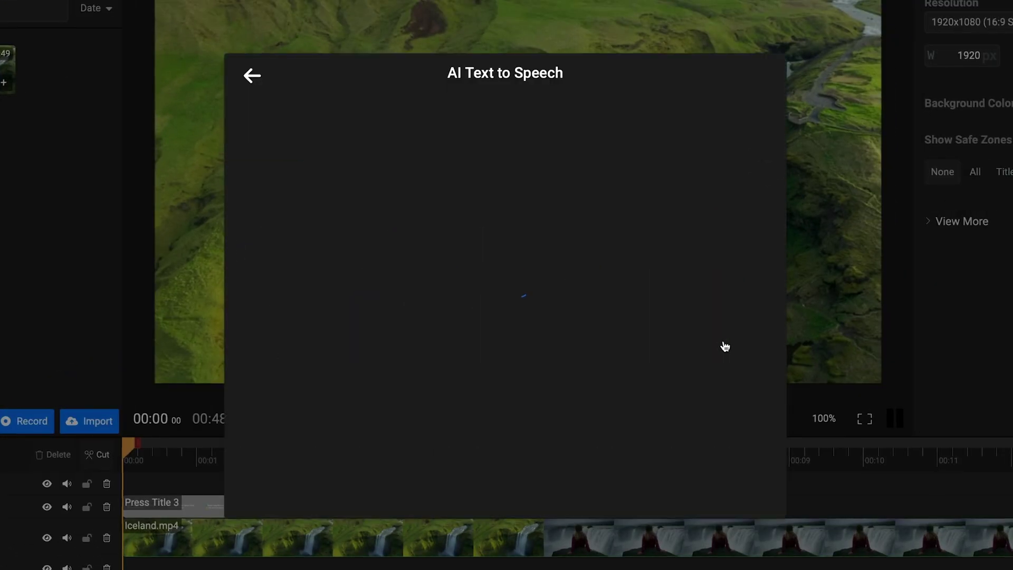
{"action": "left_click_drag", "start_coordinate": [496, 178], "coordinate": [498, 245]}
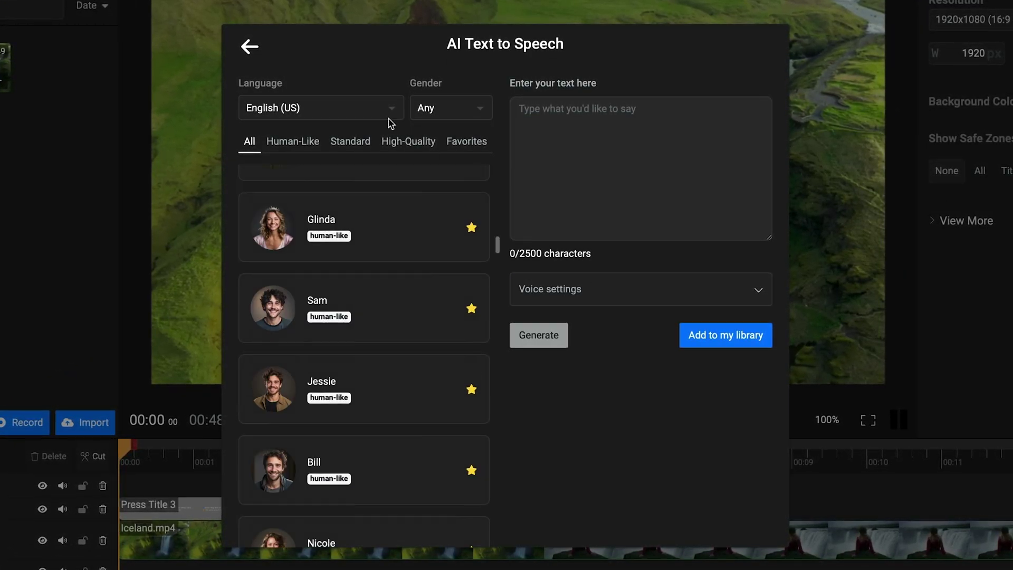
{"action": "left_click", "coordinate": [392, 108]}
{"action": "scroll", "coordinate": [333, 206], "scroll_direction": "down", "scroll_amount": 3}
{"action": "left_click", "coordinate": [306, 241]}
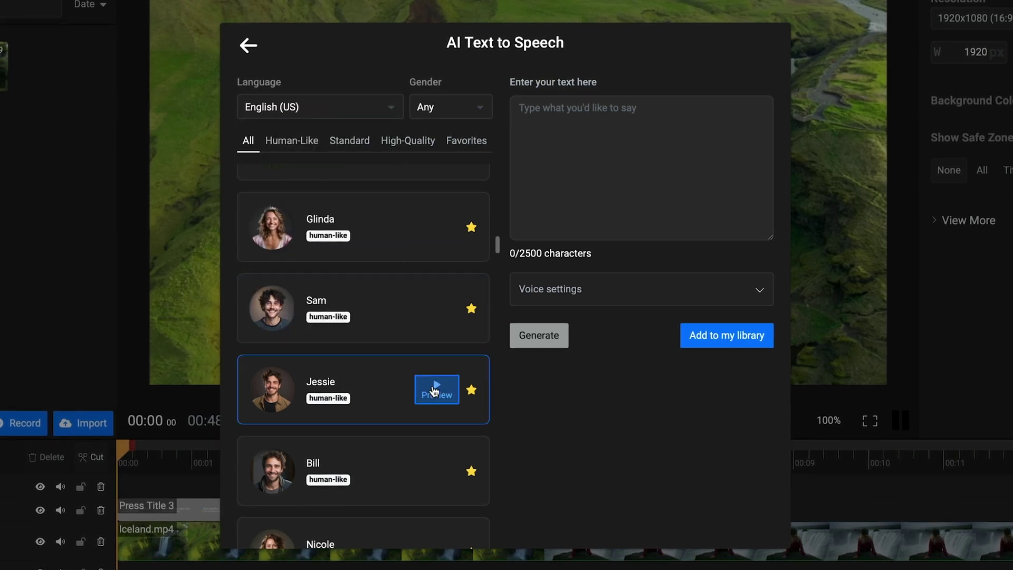
Generate the pasted Iceland narration in the Jessie voice and add it to the library
{"action": "left_click", "coordinate": [435, 391]}
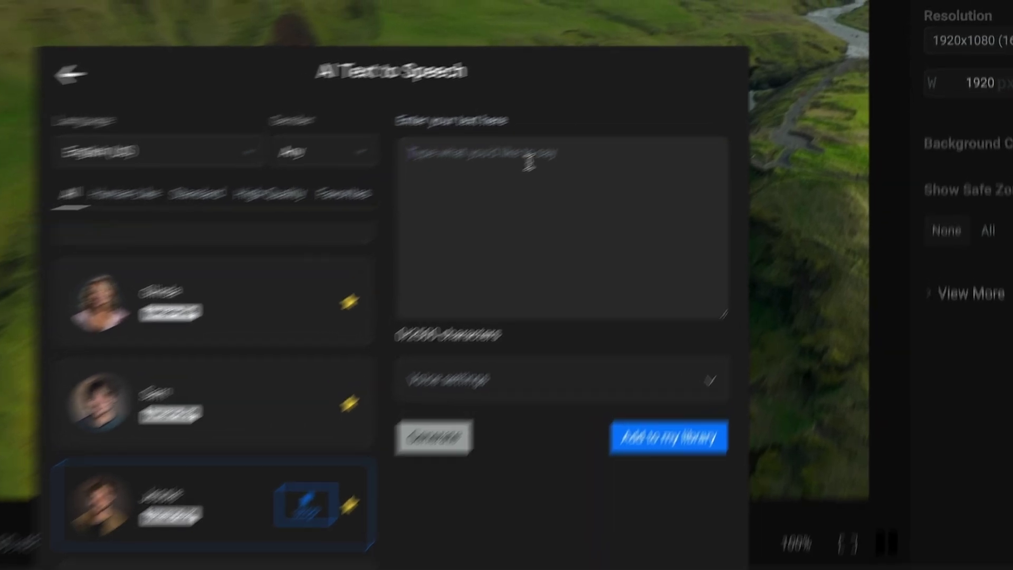
{"action": "key", "text": "ctrl+v"}
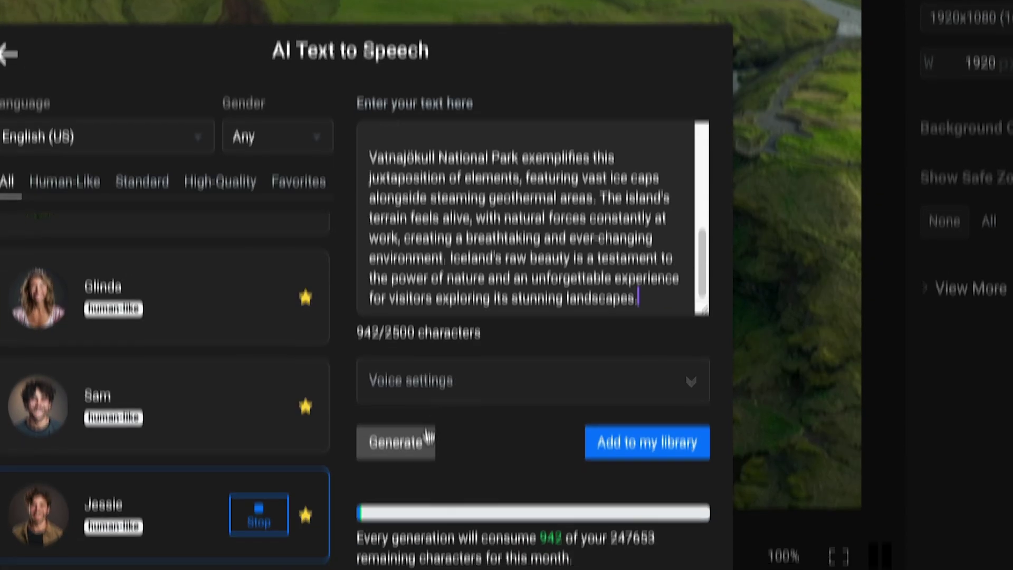
{"action": "left_click", "coordinate": [415, 474]}
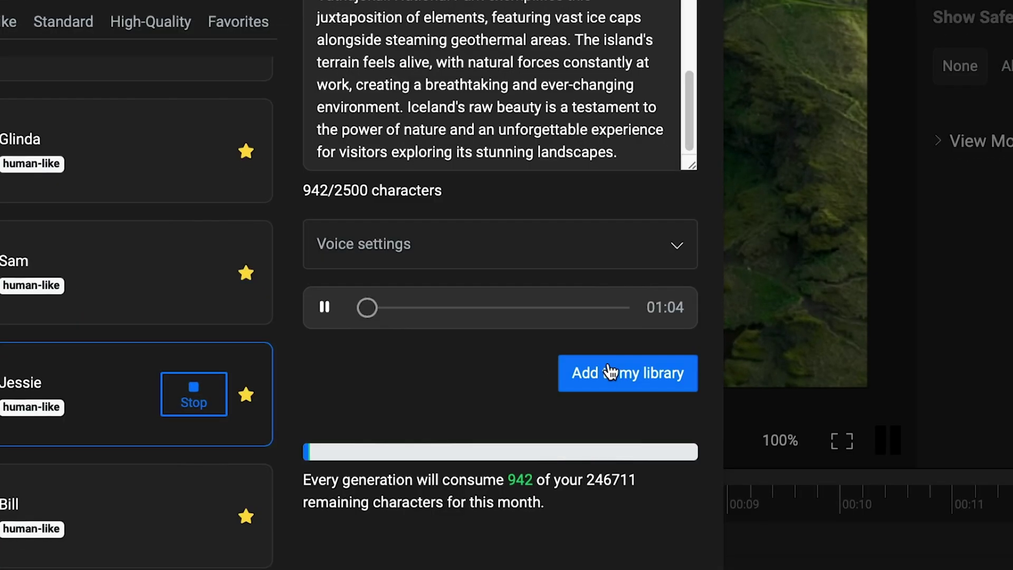
{"action": "left_click", "coordinate": [608, 309]}
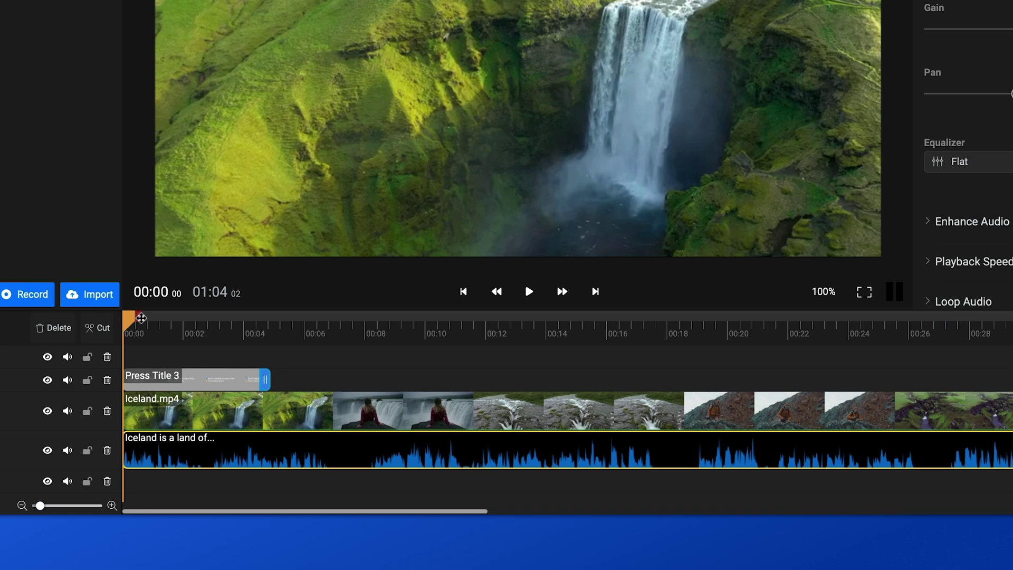
Select the timeline's first 18 seconds and save that range as a new project named 'Short'
{"action": "left_click_drag", "start_coordinate": [141, 317], "coordinate": [688, 352]}
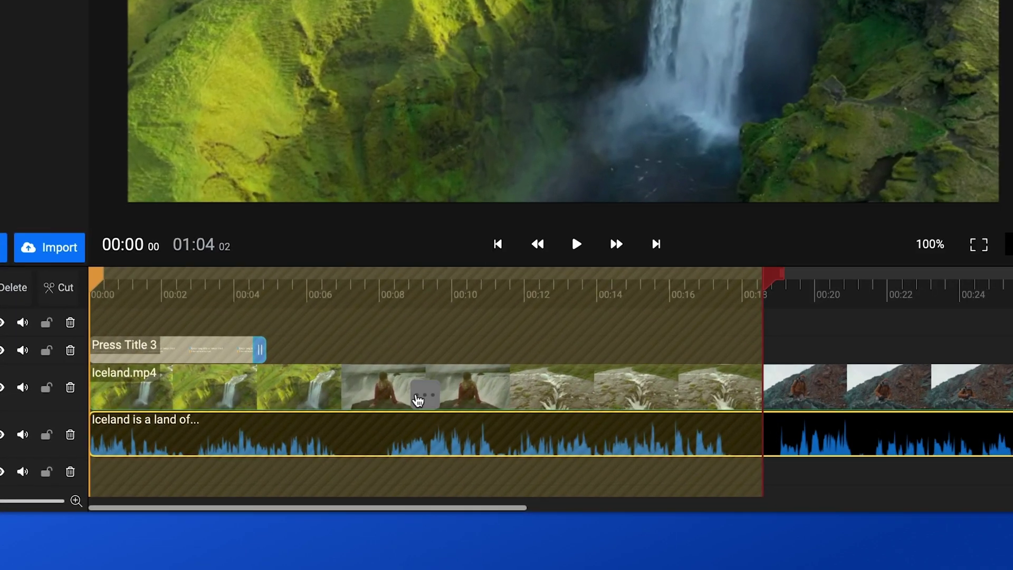
{"action": "right_click", "coordinate": [397, 422]}
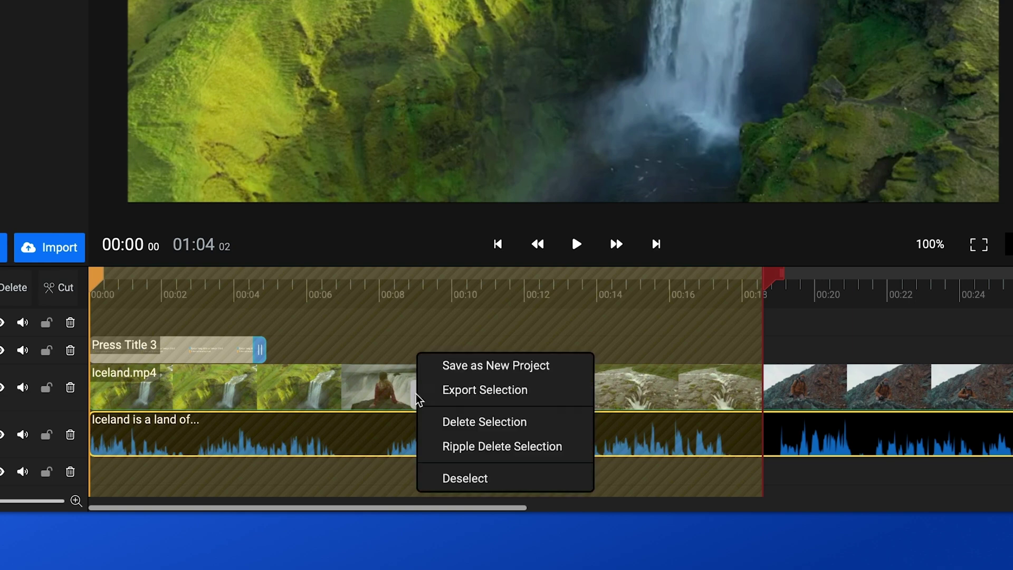
{"action": "left_click", "coordinate": [433, 365]}
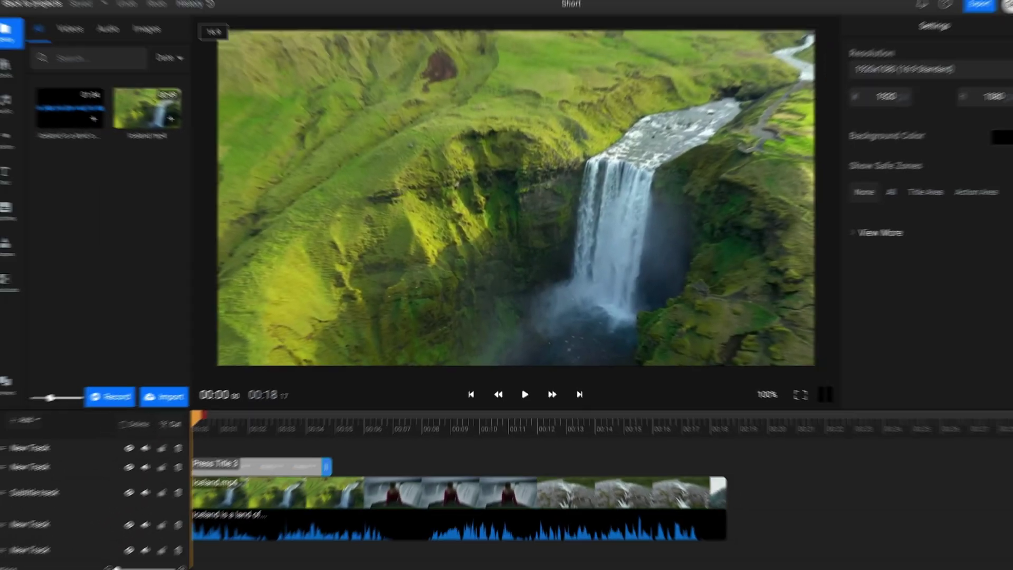
Switch the Short to 9:16 portrait, shift the clip to frame the waterfall, and add FadeIn
{"action": "left_click", "coordinate": [215, 37]}
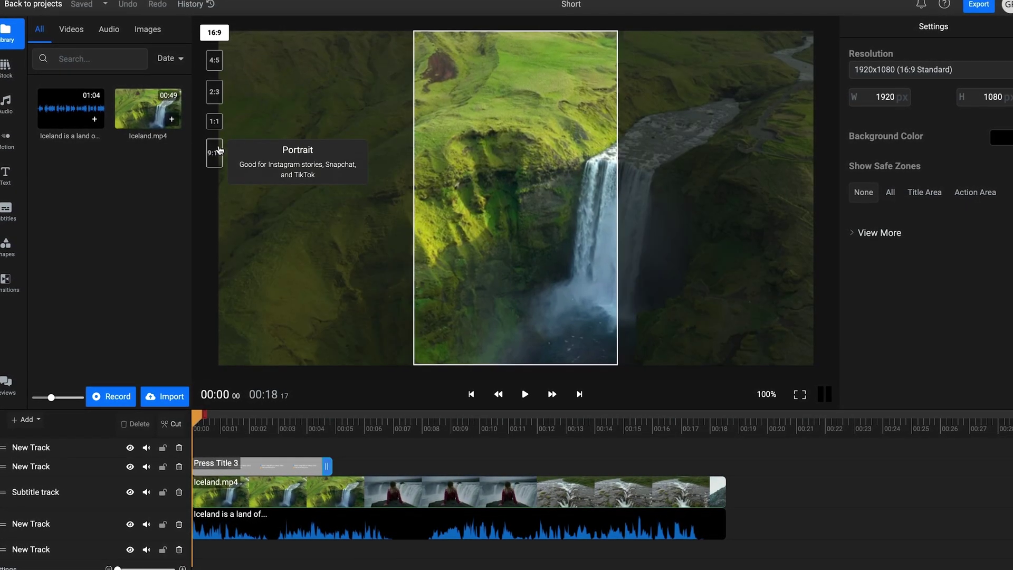
{"action": "left_click", "coordinate": [216, 153]}
{"action": "left_click_drag", "start_coordinate": [723, 176], "coordinate": [640, 176]}
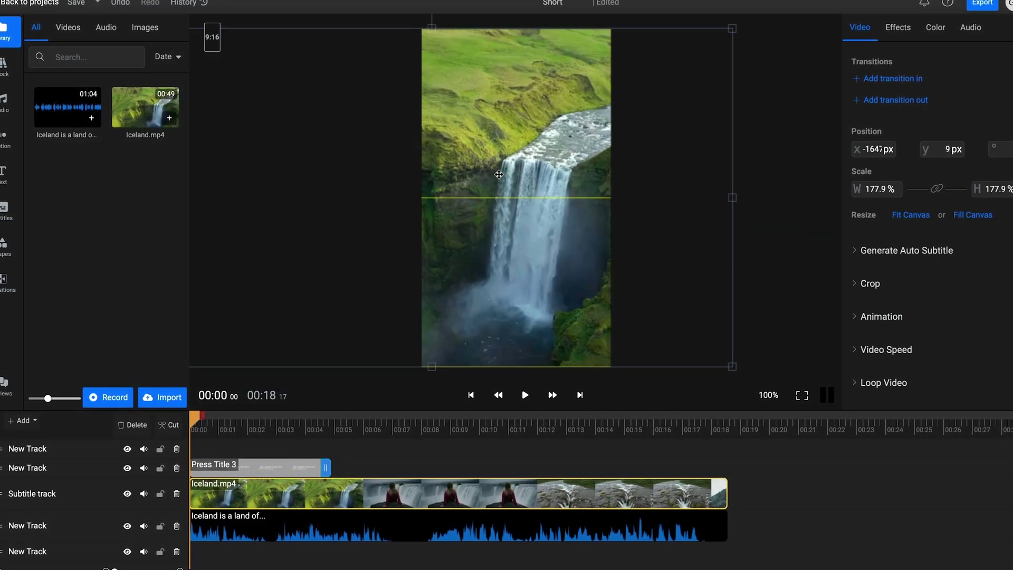
{"action": "left_click", "coordinate": [877, 79]}
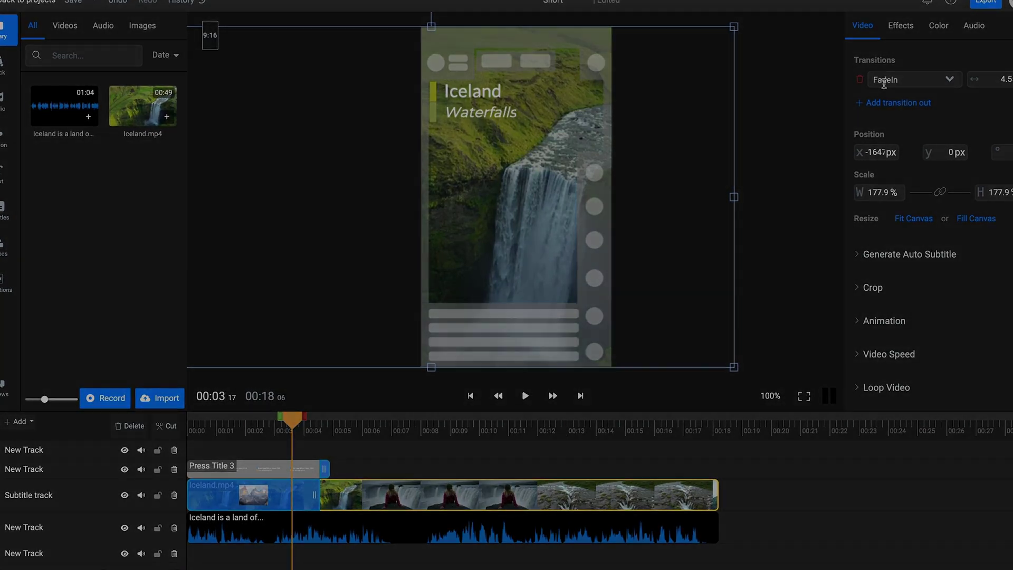
{"action": "left_click", "coordinate": [520, 323]}
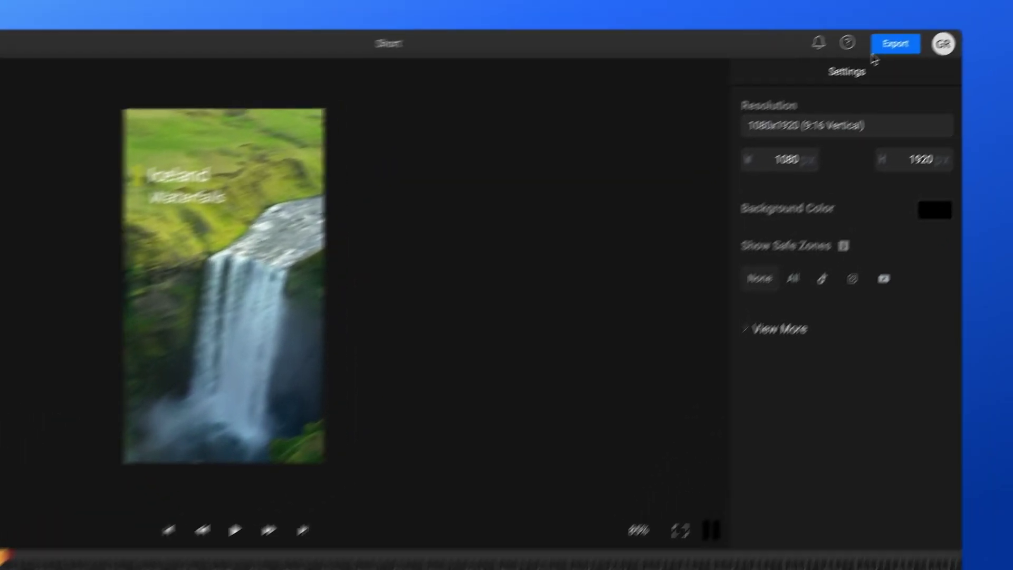
Export and download the vertical Short, then start publishing the exported video
{"action": "left_click", "coordinate": [870, 55]}
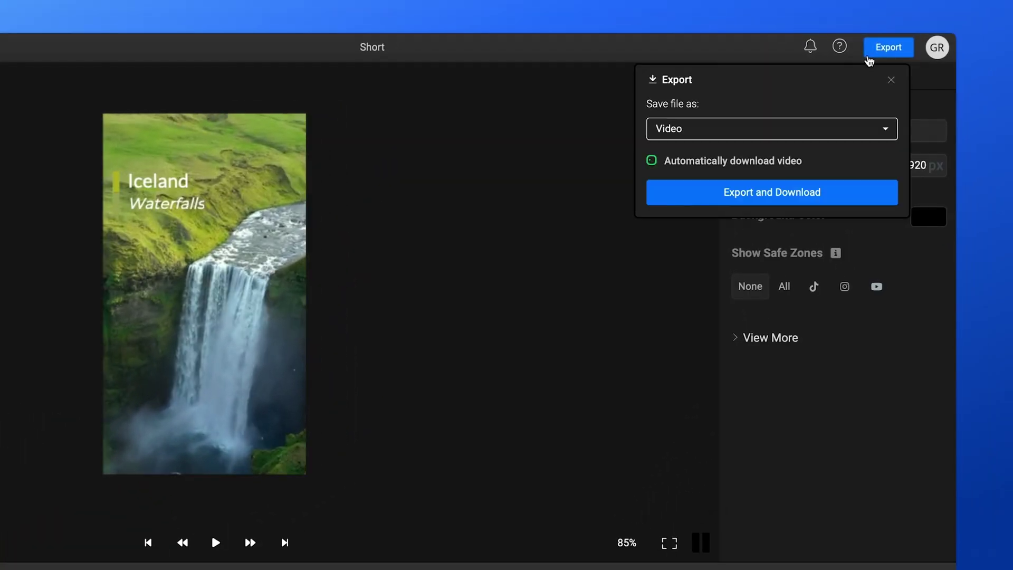
{"action": "left_click", "coordinate": [782, 191]}
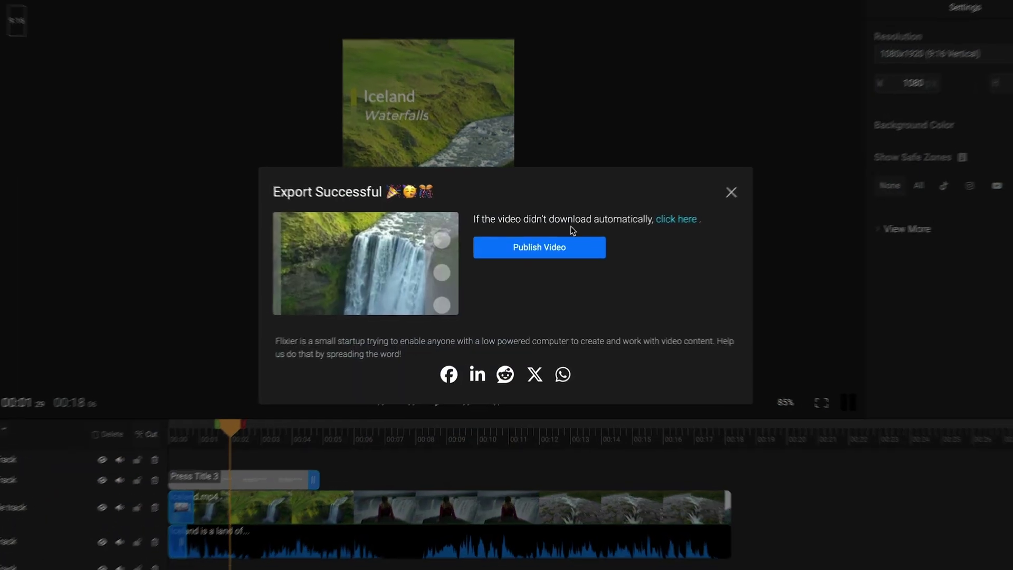
{"action": "left_click", "coordinate": [537, 250]}
{"action": "type", "text": "This is the best waterfall in the world!"}
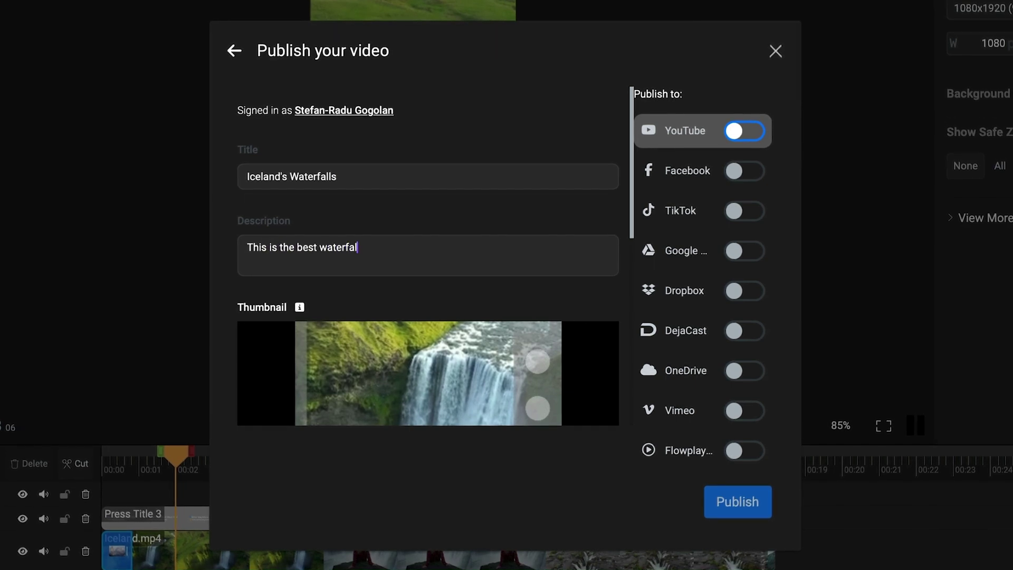
Enable YouTube as a publish destination and set its privacy option
{"action": "left_click", "coordinate": [737, 130]}
{"action": "scroll", "coordinate": [489, 307], "scroll_direction": "down", "scroll_amount": 5}
{"action": "left_click", "coordinate": [420, 135]}
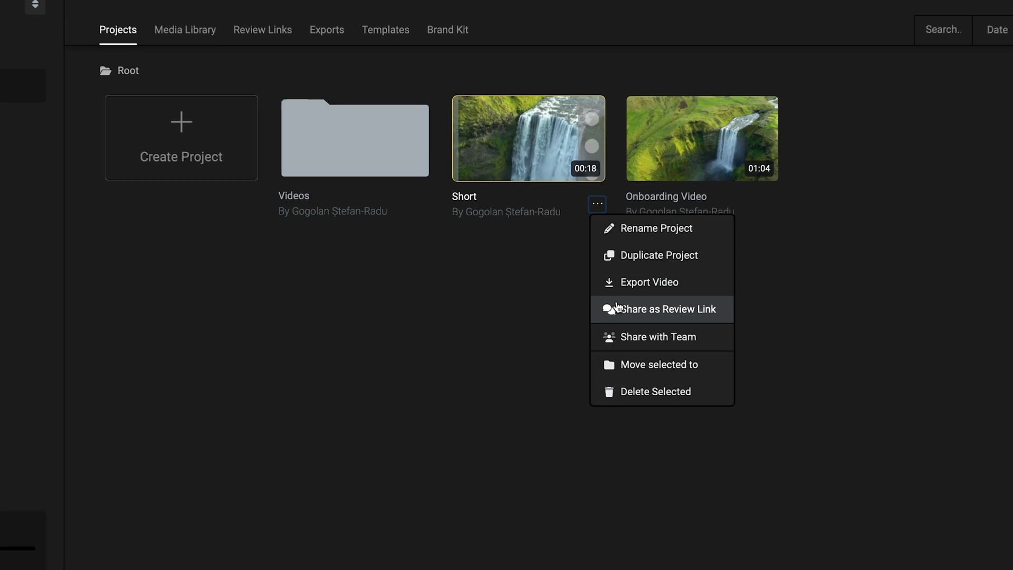
Share the Short as a review link, then create a new team and add a second invite row
{"action": "left_click", "coordinate": [583, 304]}
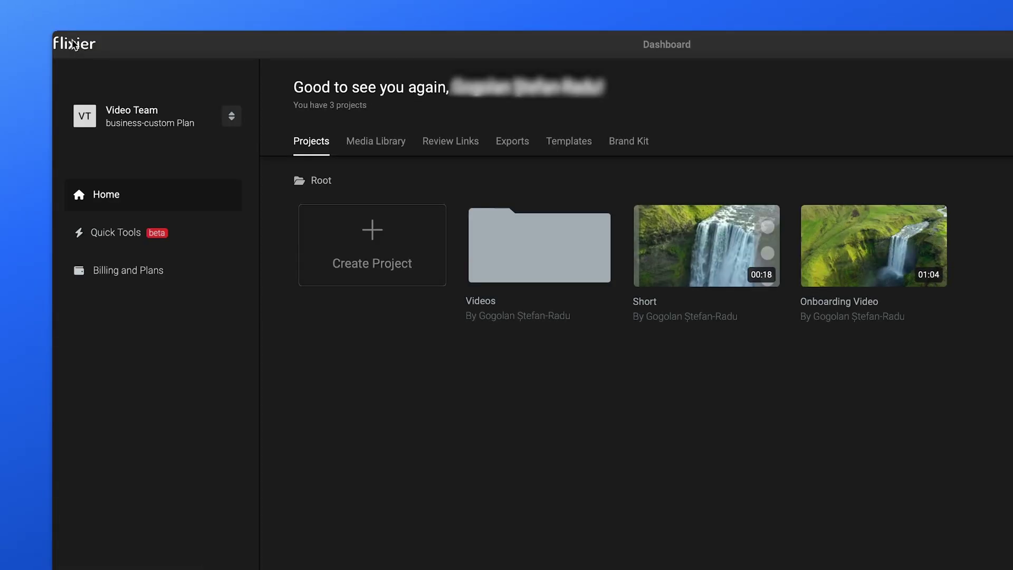
{"action": "left_click", "coordinate": [199, 123]}
{"action": "left_click", "coordinate": [183, 279]}
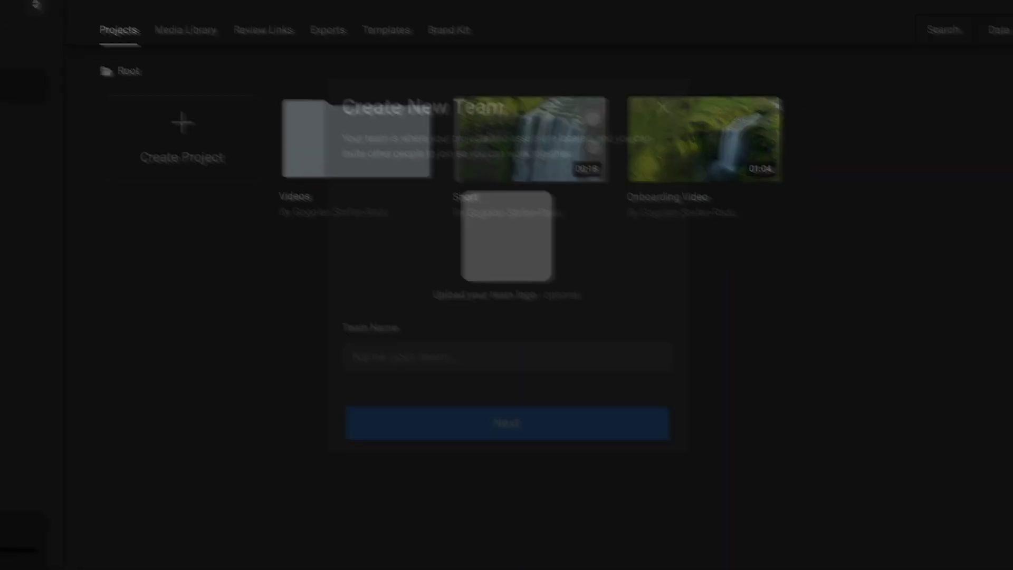
{"action": "type", "text": "il.com"}
{"action": "left_click", "coordinate": [663, 313]}
{"action": "type", "text": "address@em"}
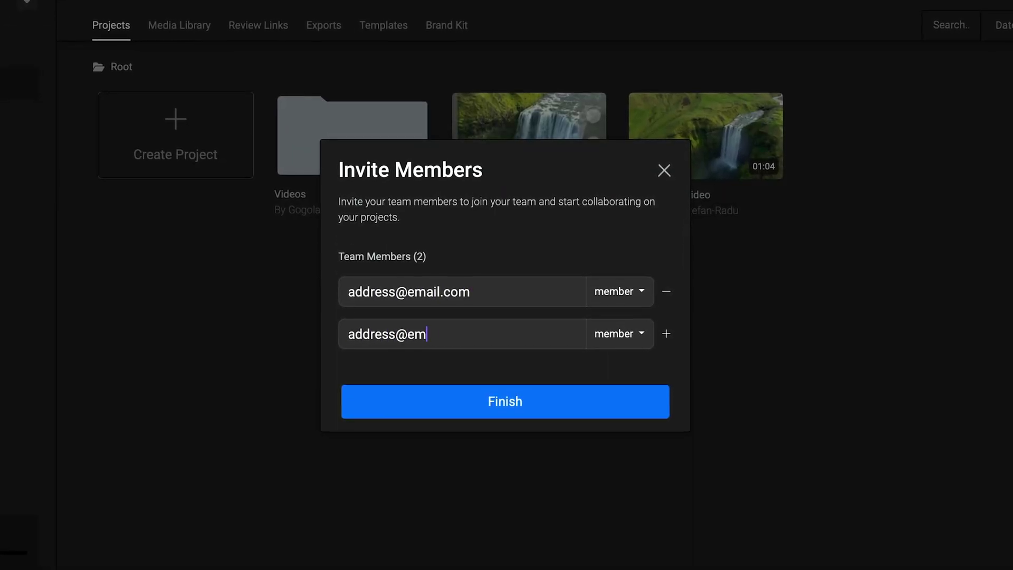